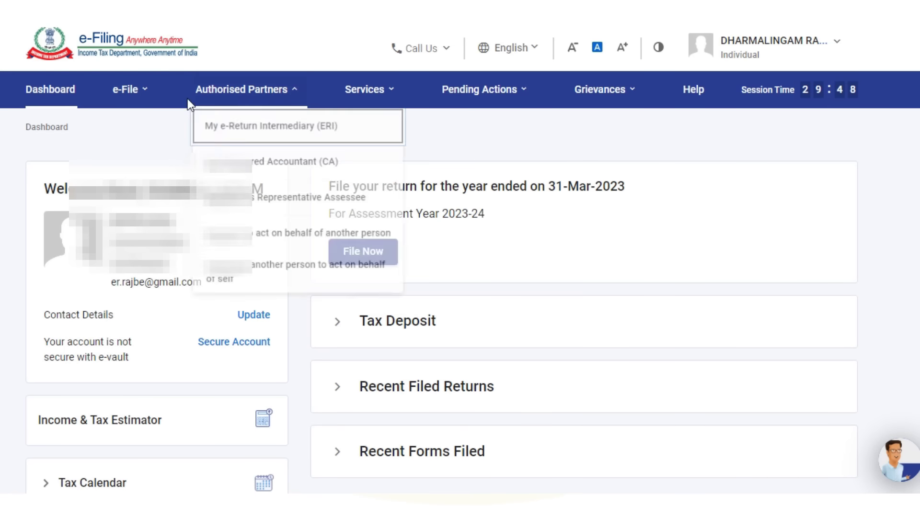
- Start an online income tax return for assessment year 2023-24 from the e-File menu
mouse_move(99, 95)
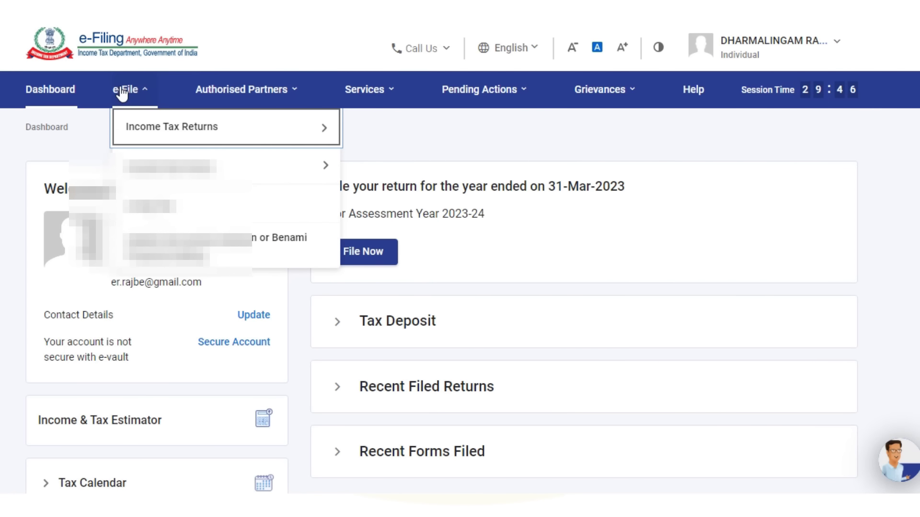
mouse_move(182, 139)
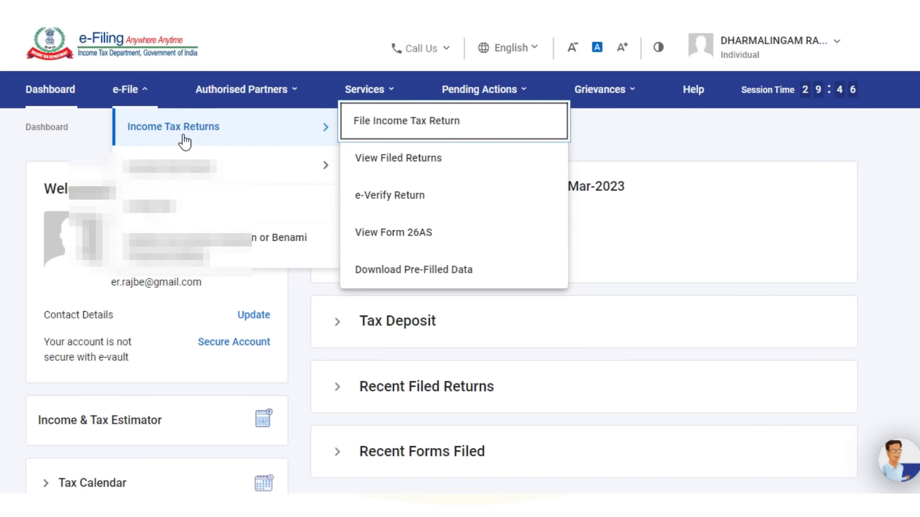
left_click(396, 127)
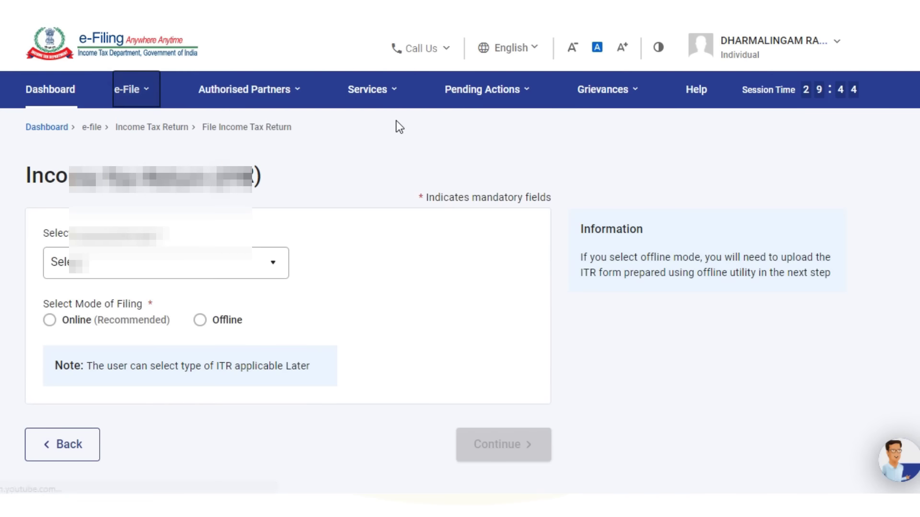
left_click(269, 263)
left_click(103, 330)
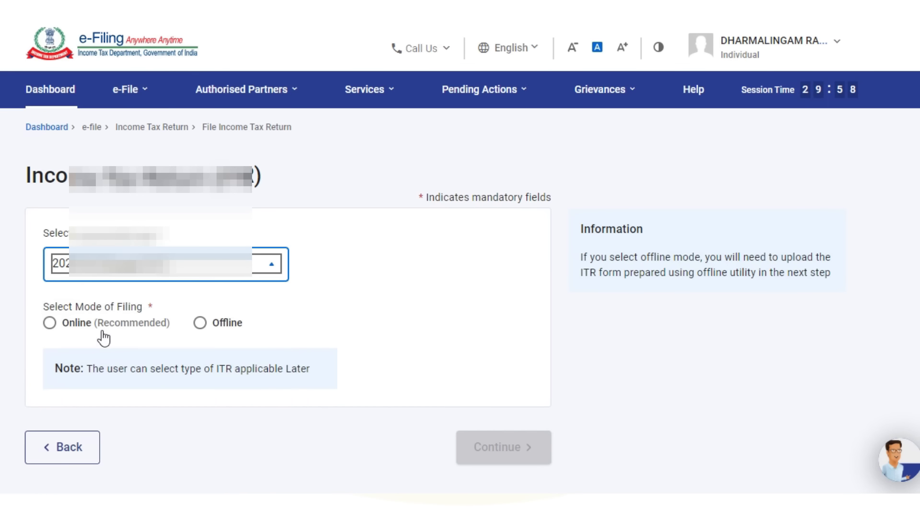
left_click(49, 327)
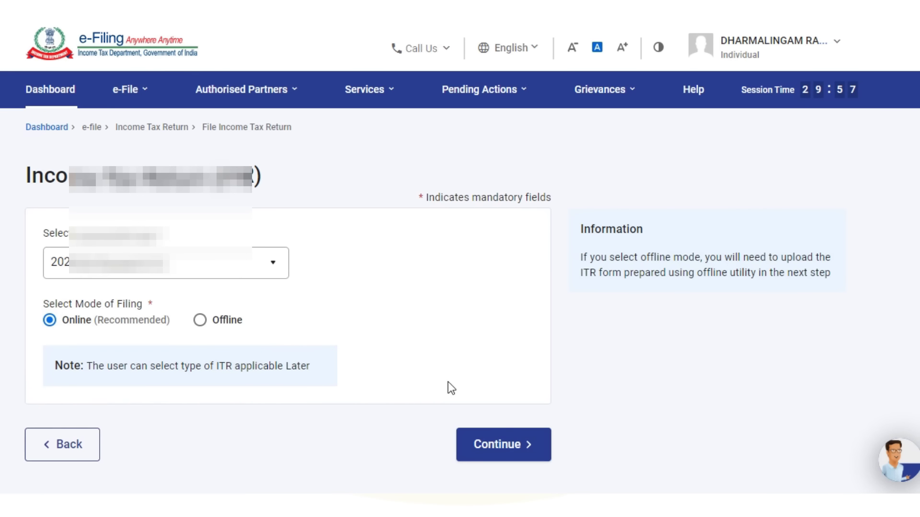
left_click(510, 448)
- Start a fresh filing instead of the draft, as an Individual, using the ITR-1 form
scroll(791, 331, "down", 5)
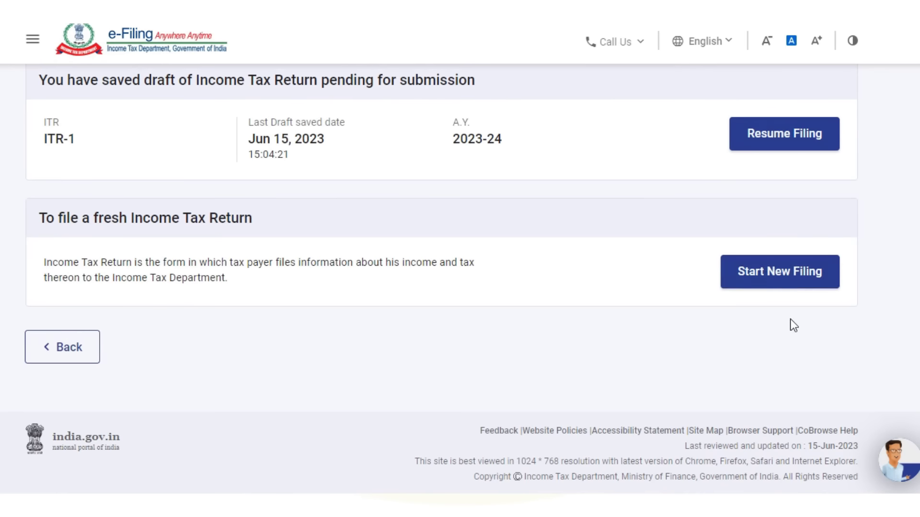
left_click(787, 273)
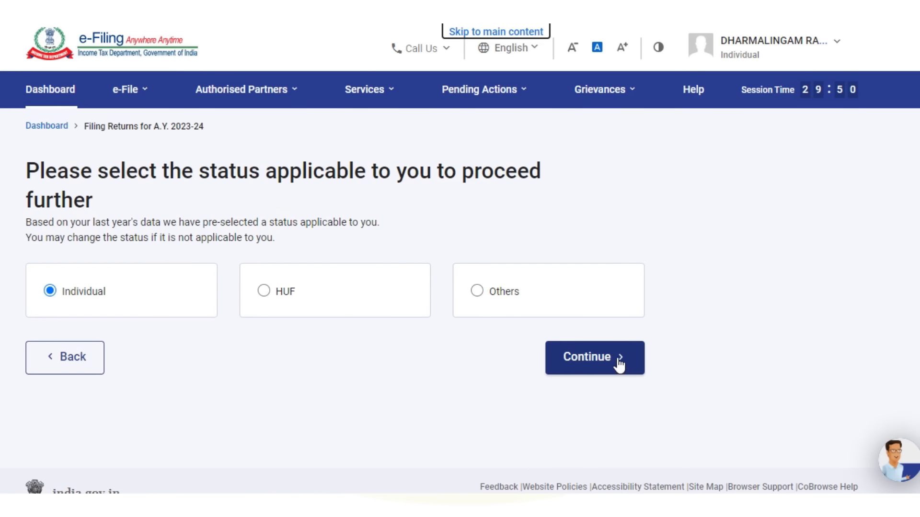
left_click(619, 363)
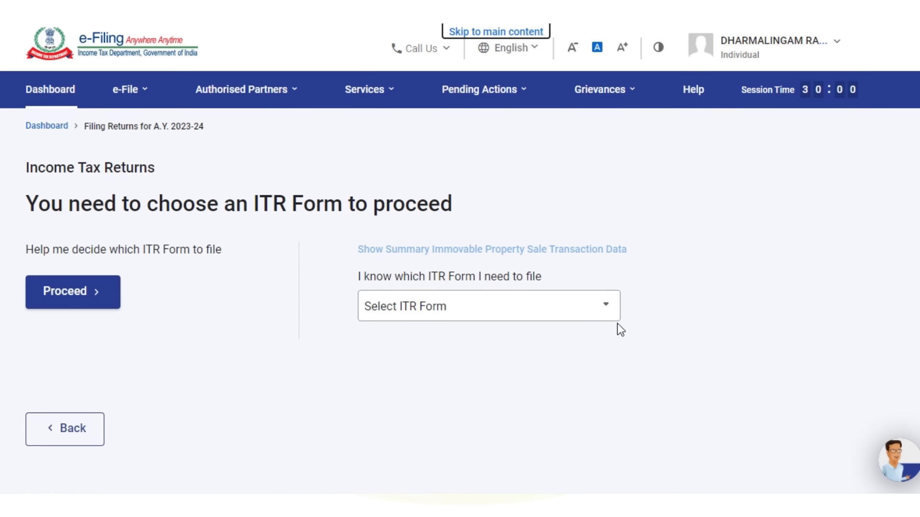
left_click(601, 310)
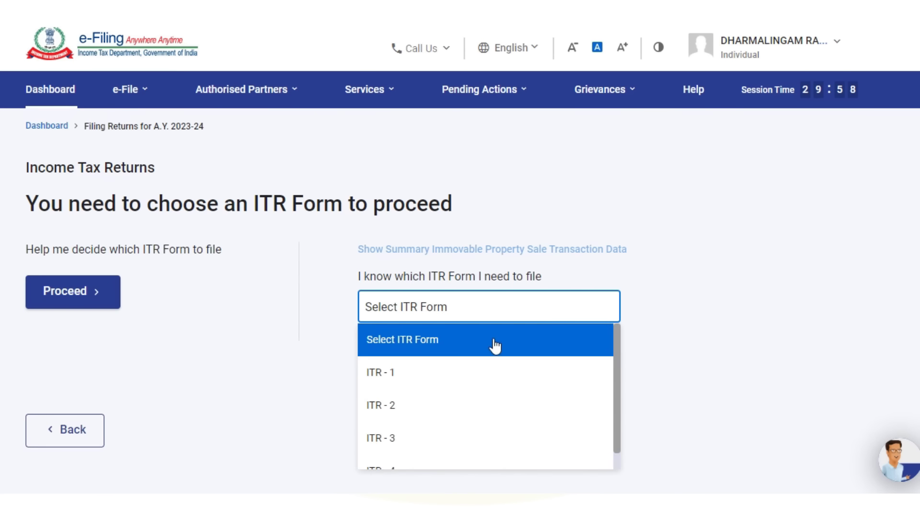
left_click(382, 375)
scroll(461, 355, "down", 4)
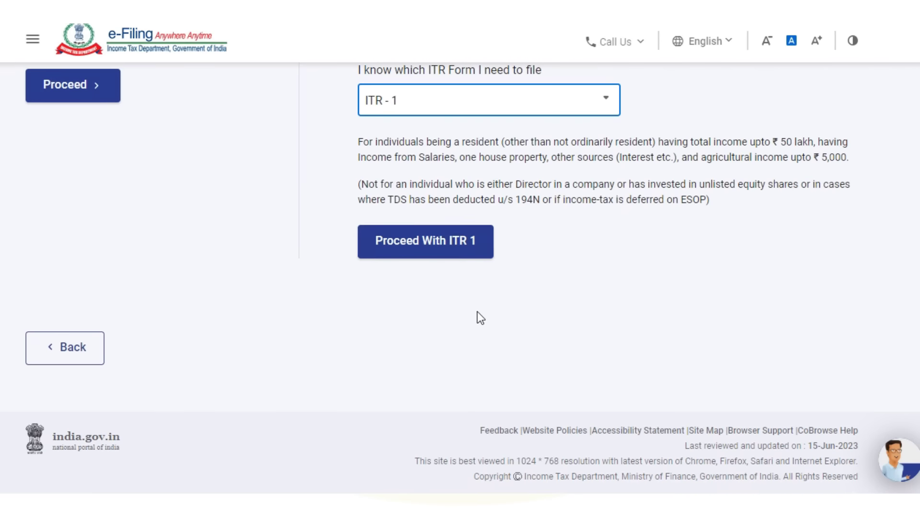
left_click(442, 253)
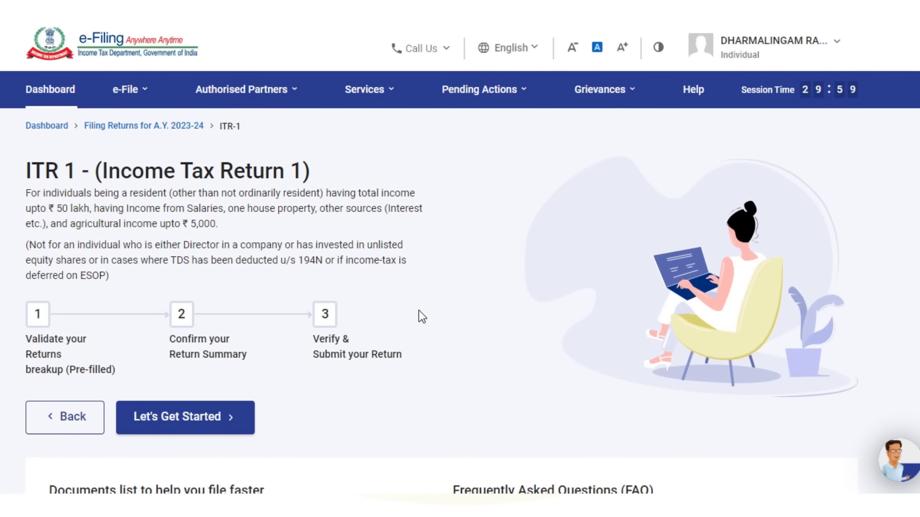
- Begin the ITR-1 filing and submit the questionnaire with taxable income above the exemption limit
scroll(421, 316, "down", 1)
left_click(186, 400)
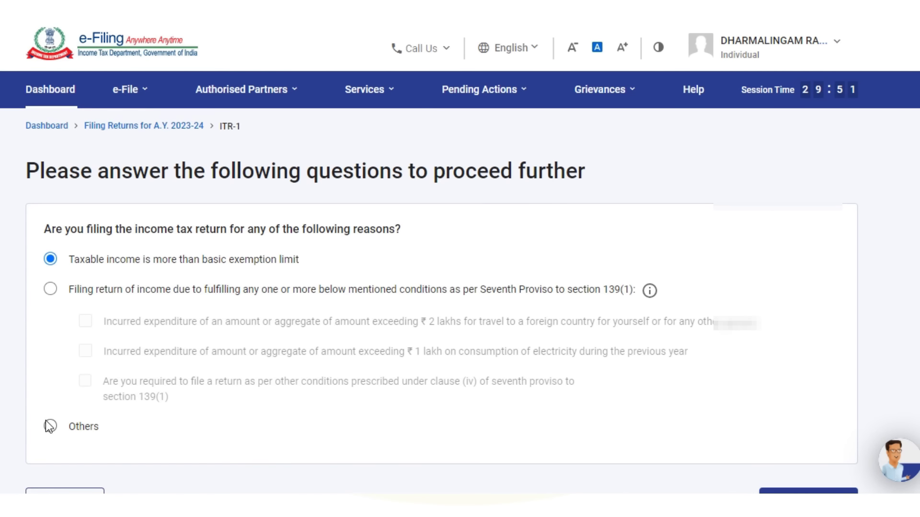
scroll(636, 413, "down", 3)
left_click(807, 349)
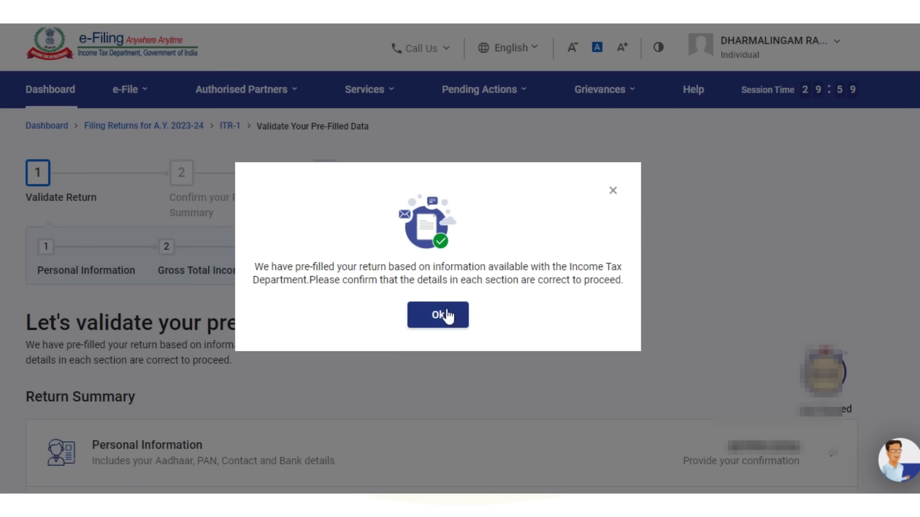
- Acknowledge the pre-filled return notice and open Personal Information to review the Contact details
left_click(443, 313)
scroll(446, 305, "down", 5)
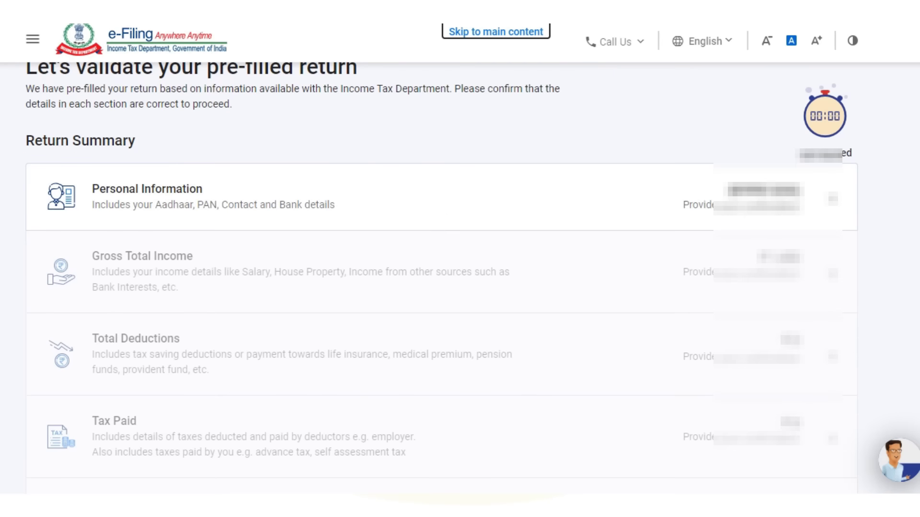
left_click(116, 193)
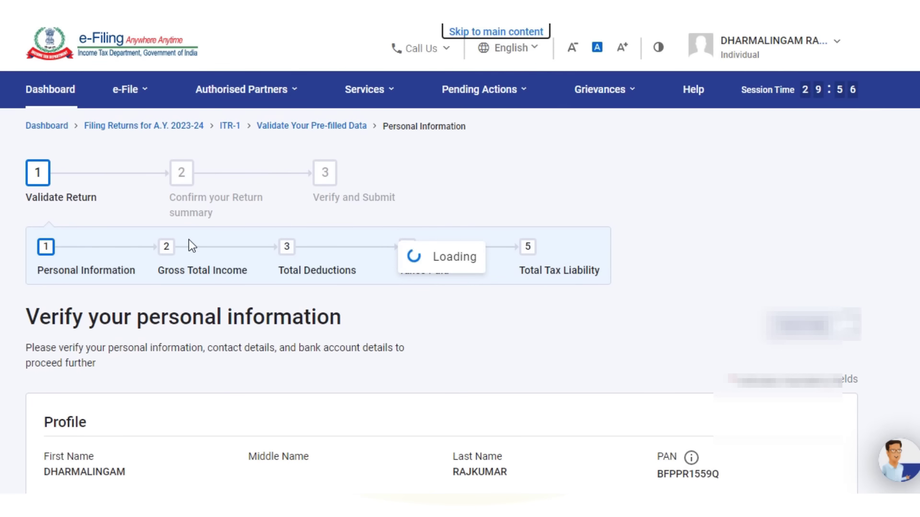
scroll(192, 242, "down", 5)
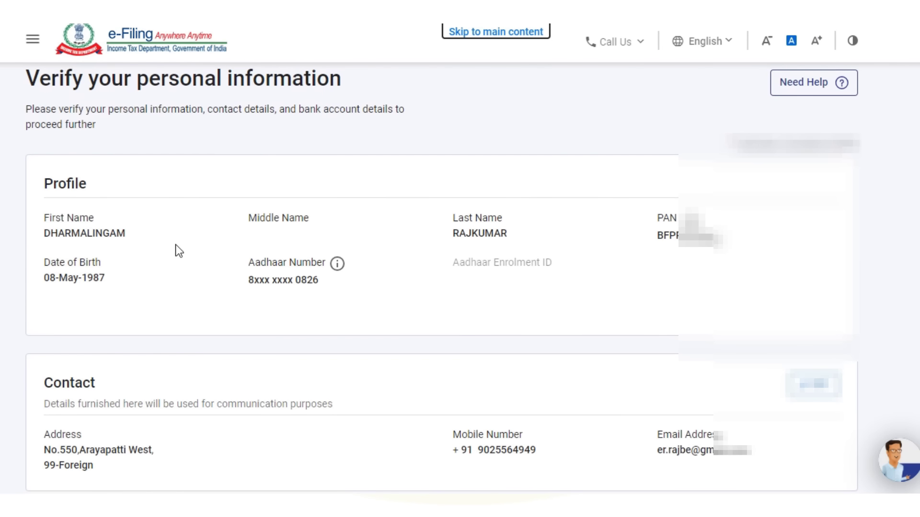
scroll(436, 296, "down", 5)
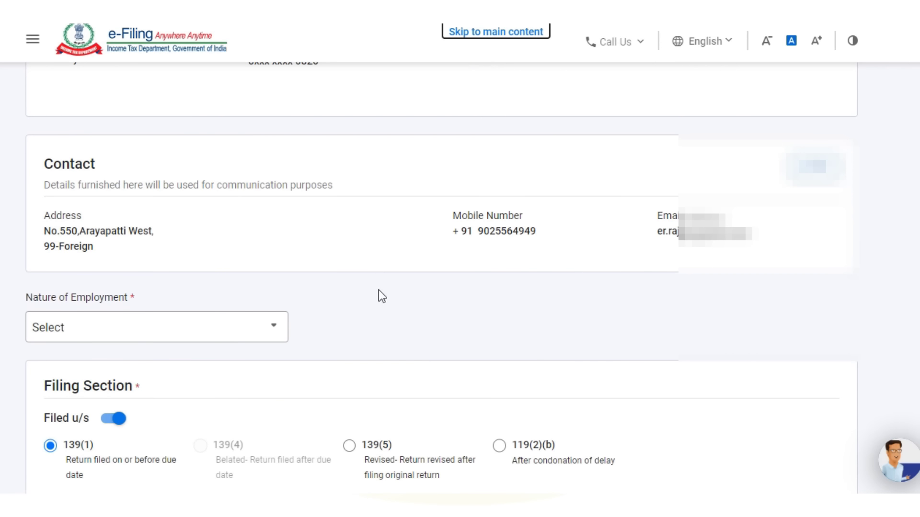
scroll(288, 289, "down", 2)
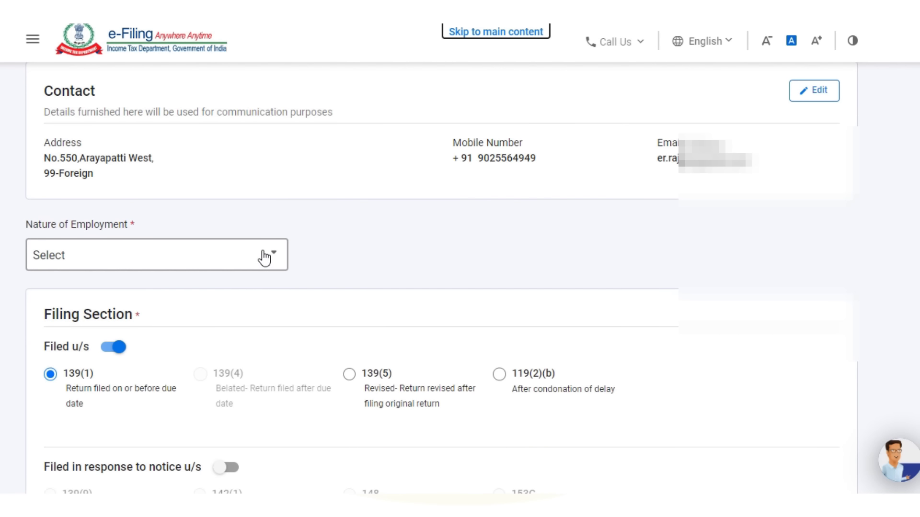
scroll(650, 201, "up", 2)
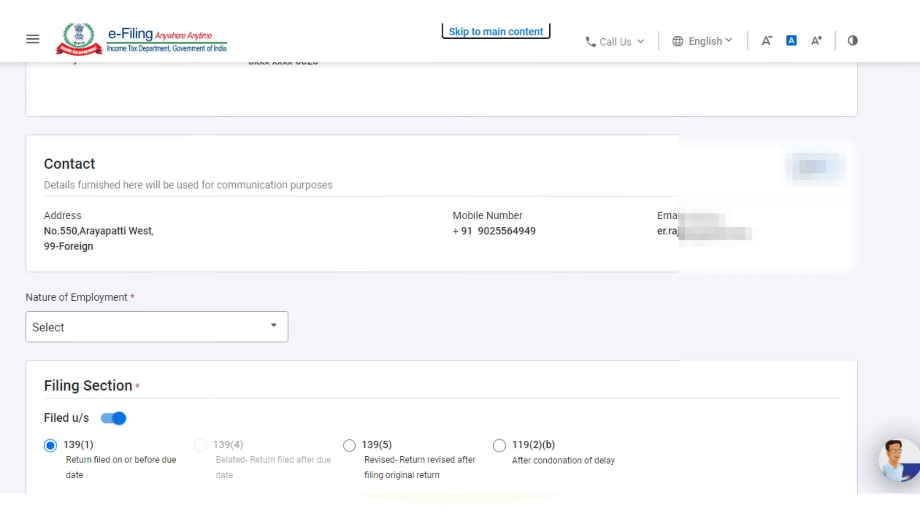
- Edit the contact address, setting the country to India and the PIN code to 614622
left_click(814, 166)
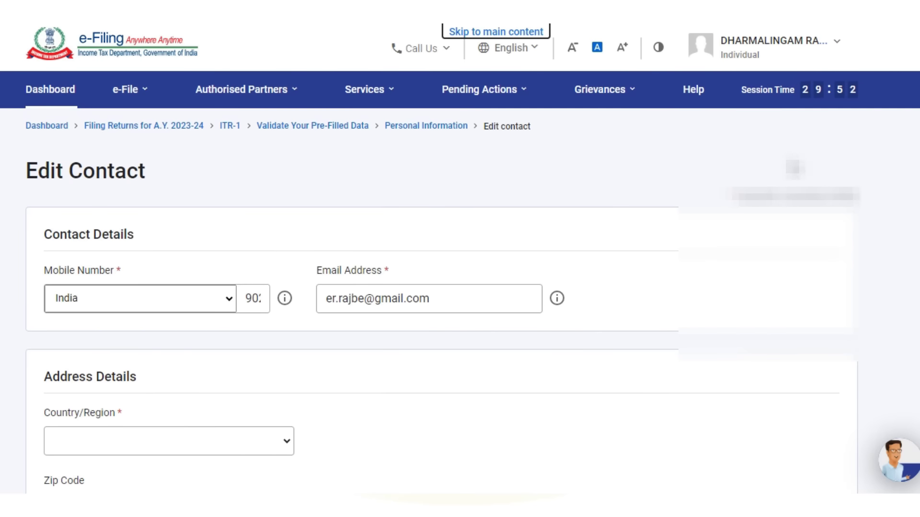
scroll(453, 297, "down", 5)
left_click(286, 260)
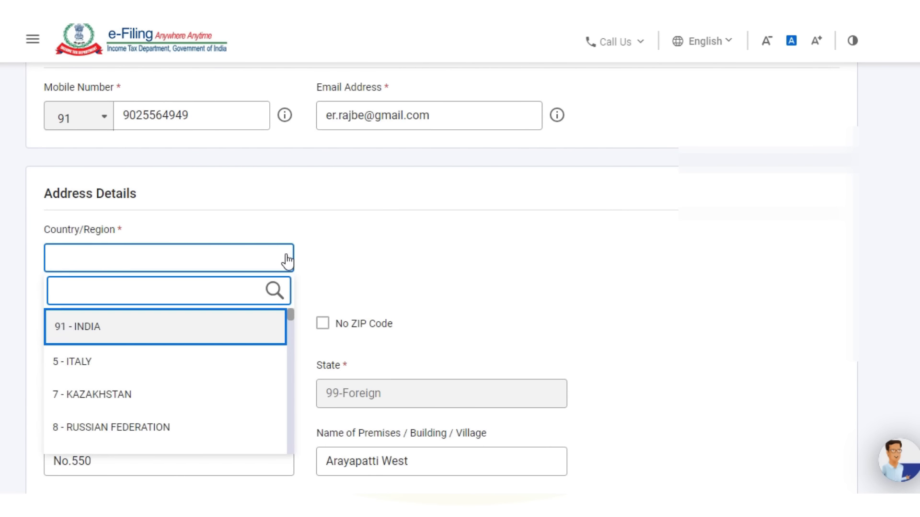
left_click(101, 331)
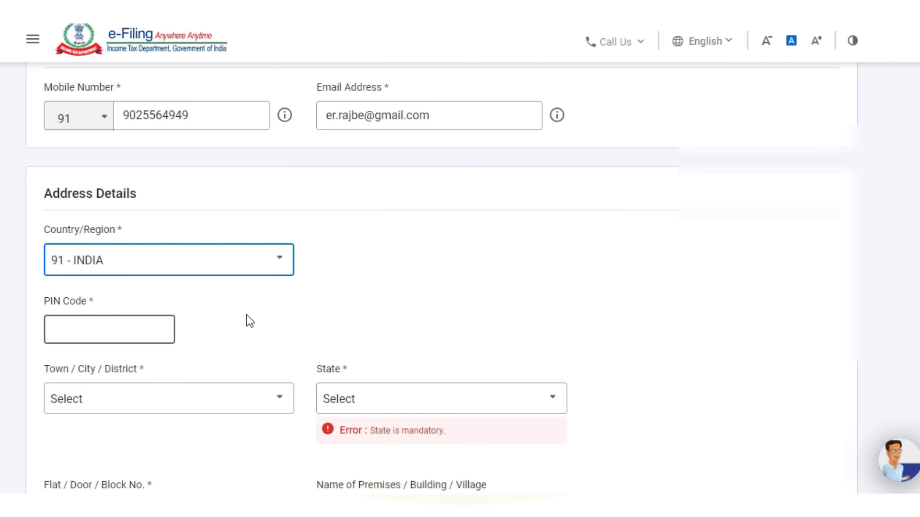
left_click(117, 330)
type("614622")
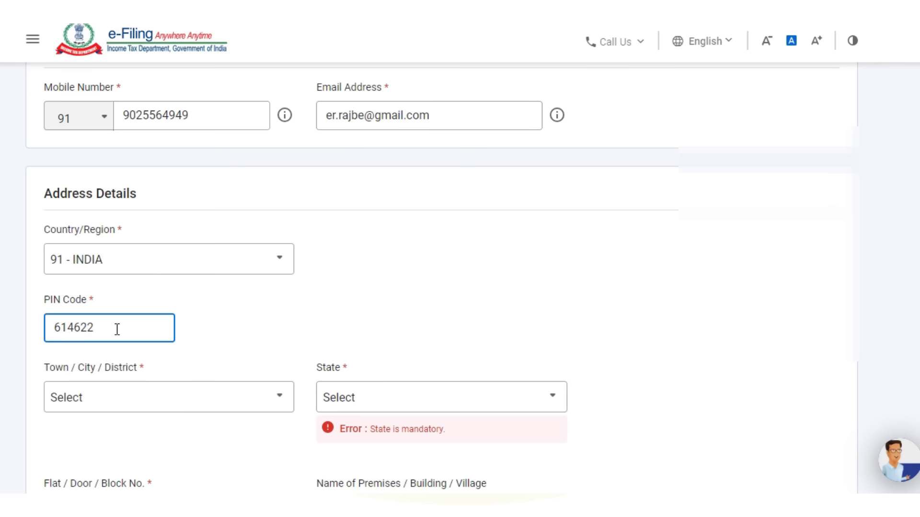
left_click(318, 315)
- Choose the matching area/locality and post office, then save the address
scroll(314, 302, "down", 3)
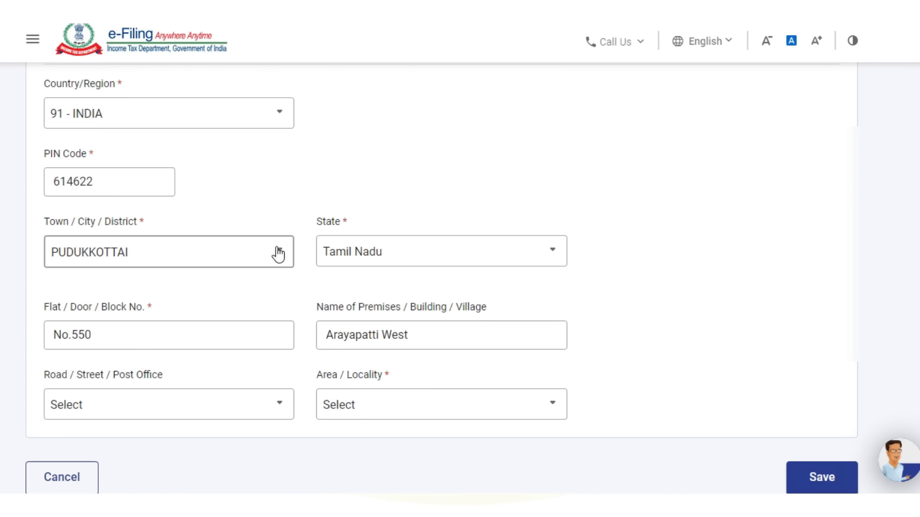
scroll(433, 300, "down", 3)
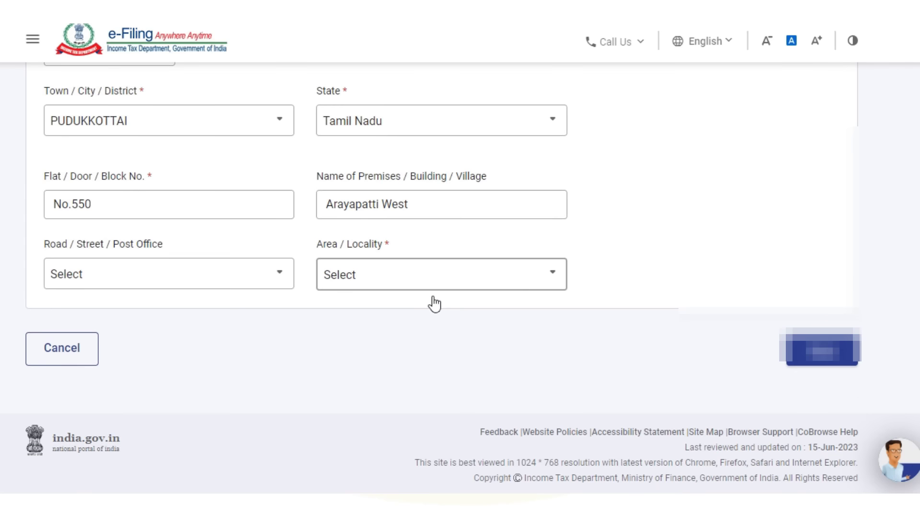
left_click(436, 285)
scroll(383, 371, "down", 2)
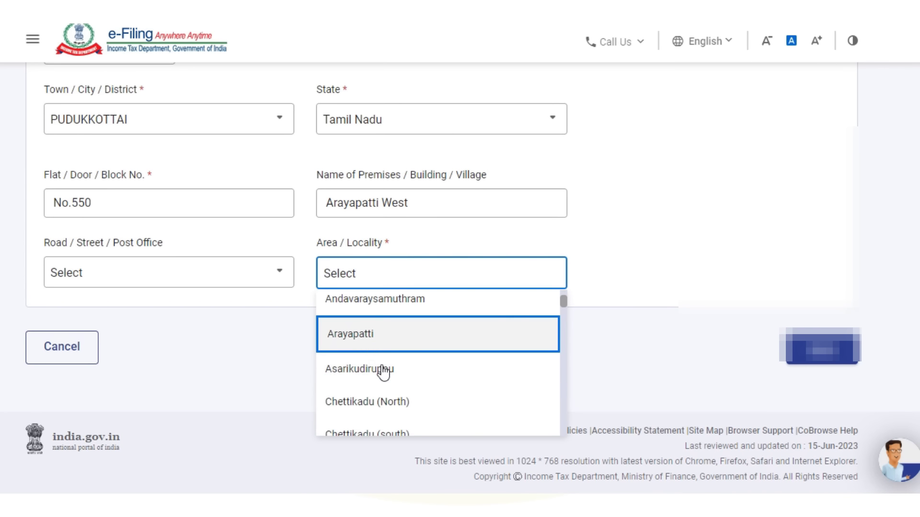
left_click(369, 339)
left_click(213, 280)
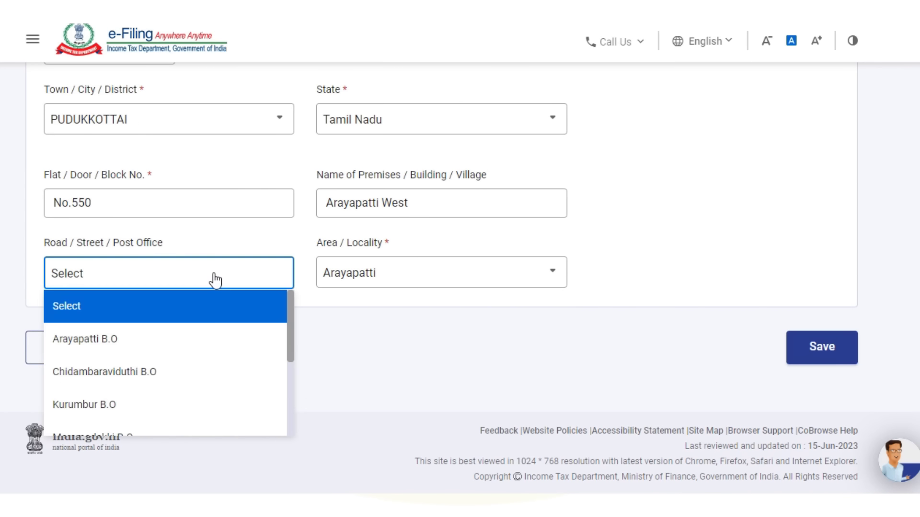
left_click(125, 341)
left_click(828, 354)
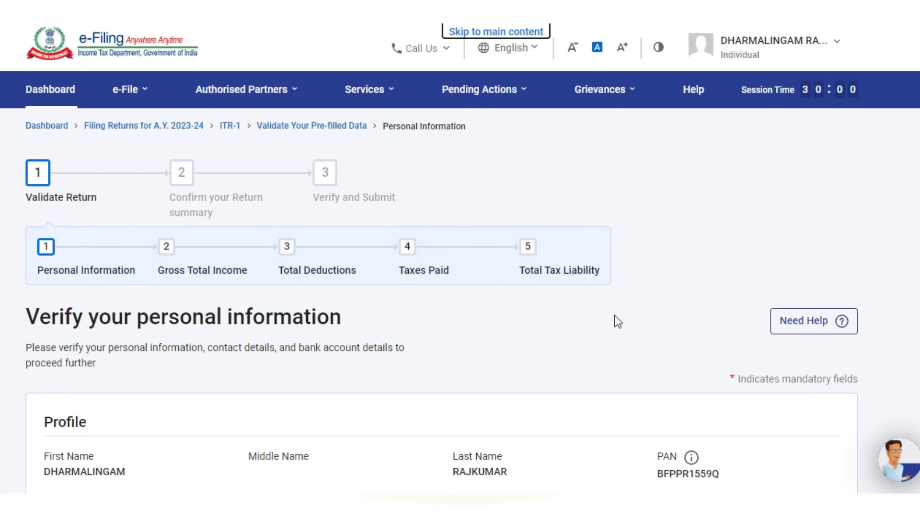
- Set the nature of employment to Others
scroll(615, 315, "down", 7)
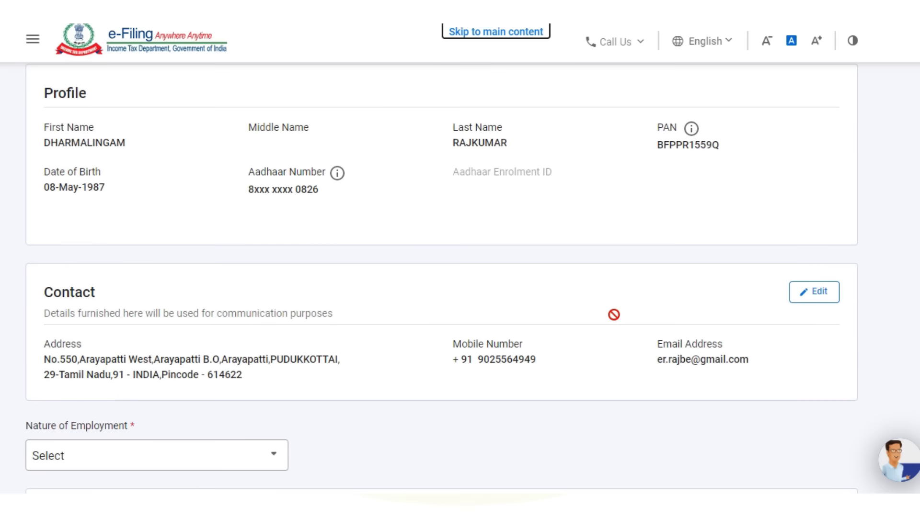
scroll(614, 315, "down", 3)
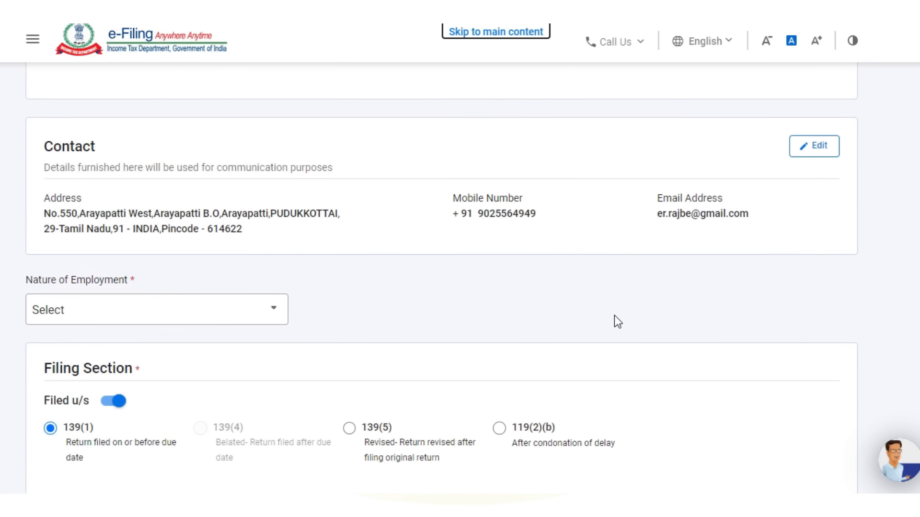
scroll(614, 316, "down", 2)
left_click(274, 238)
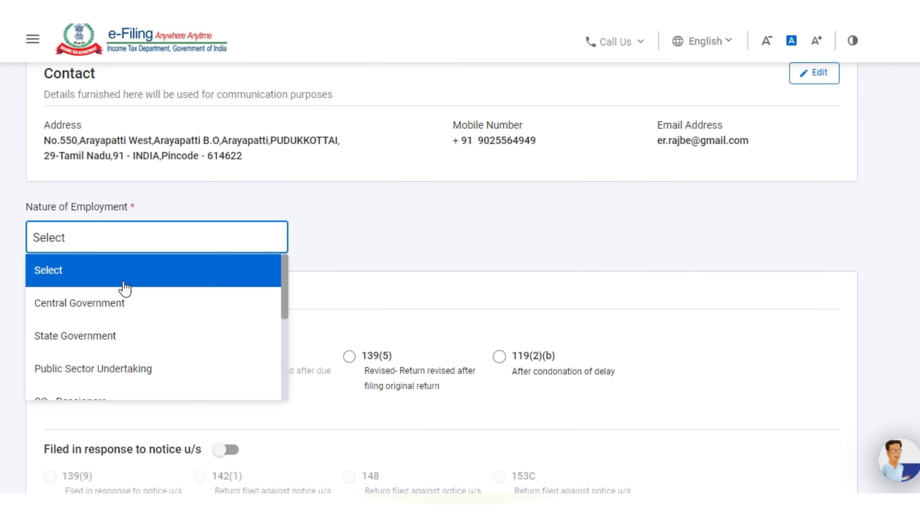
scroll(86, 331, "down", 3)
left_click(74, 357)
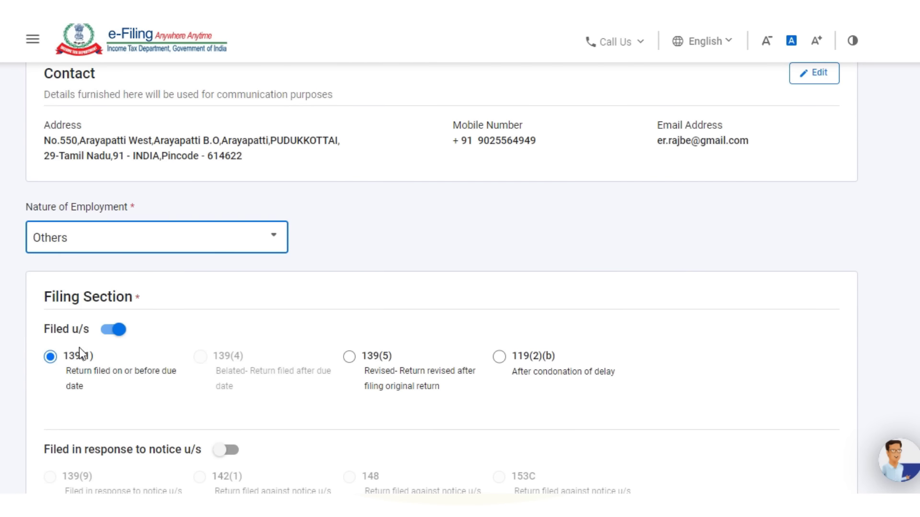
- Decline the new tax regime under section 115BAC and confirm the personal information
scroll(393, 265, "down", 3)
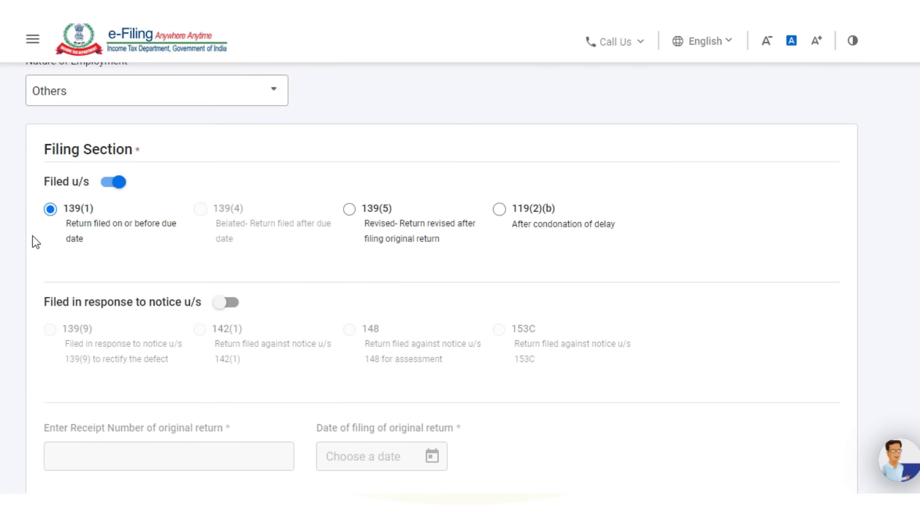
scroll(362, 260, "down", 3)
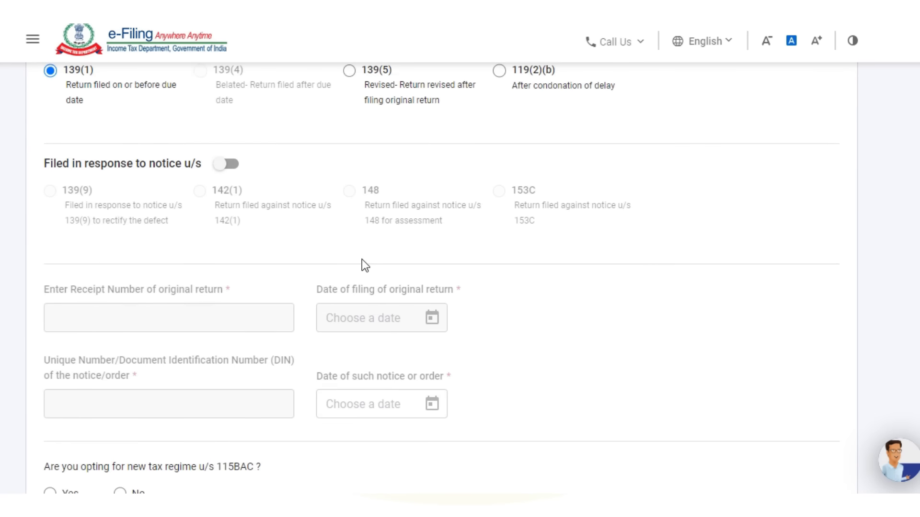
scroll(361, 263, "down", 5)
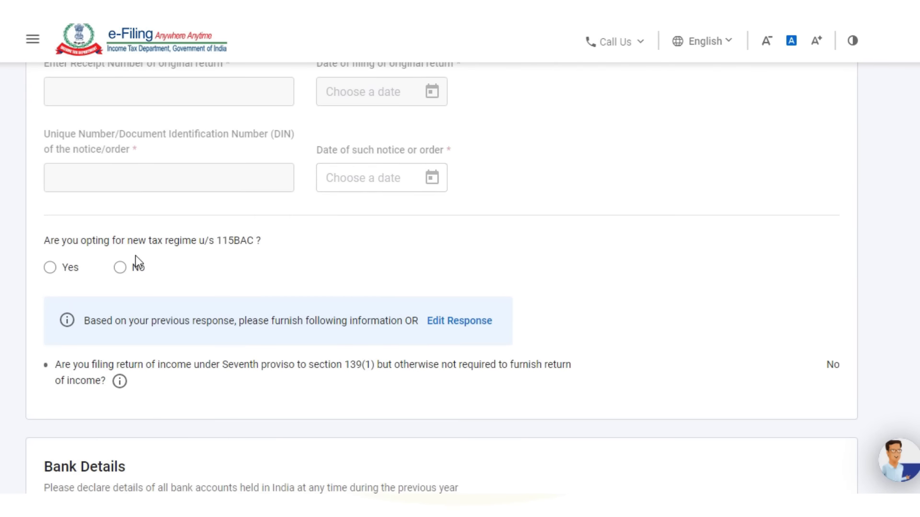
left_click(121, 268)
scroll(683, 292, "down", 3)
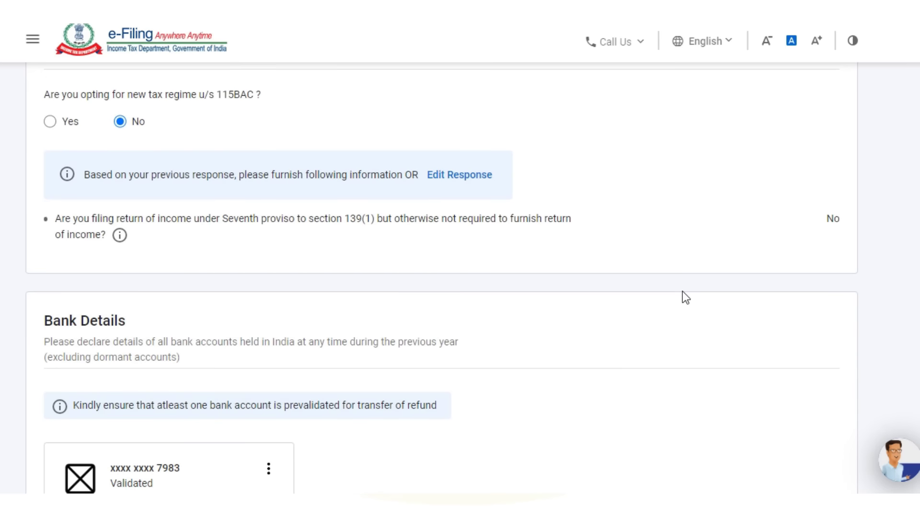
scroll(683, 292, "down", 5)
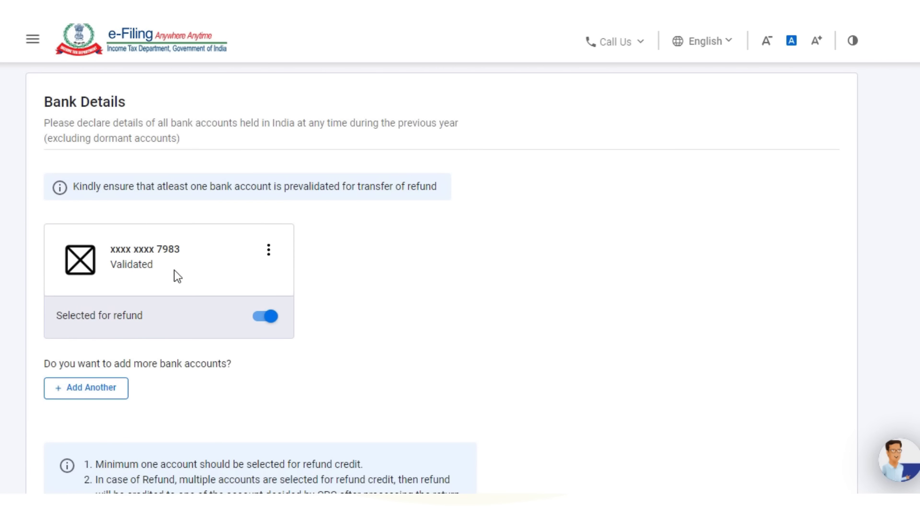
scroll(718, 325, "down", 5)
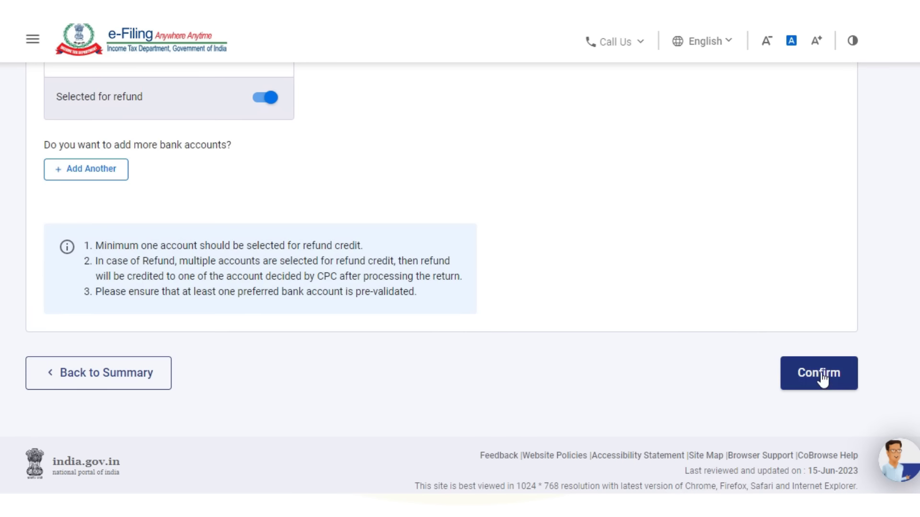
left_click(822, 379)
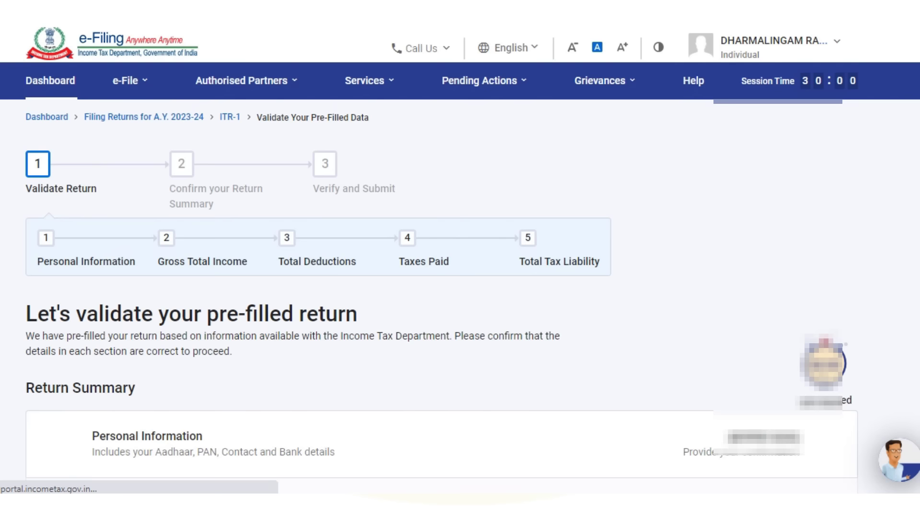
- Open the Gross Total Income section from the return summary
scroll(460, 278, "down", 5)
scroll(168, 250, "down", 3)
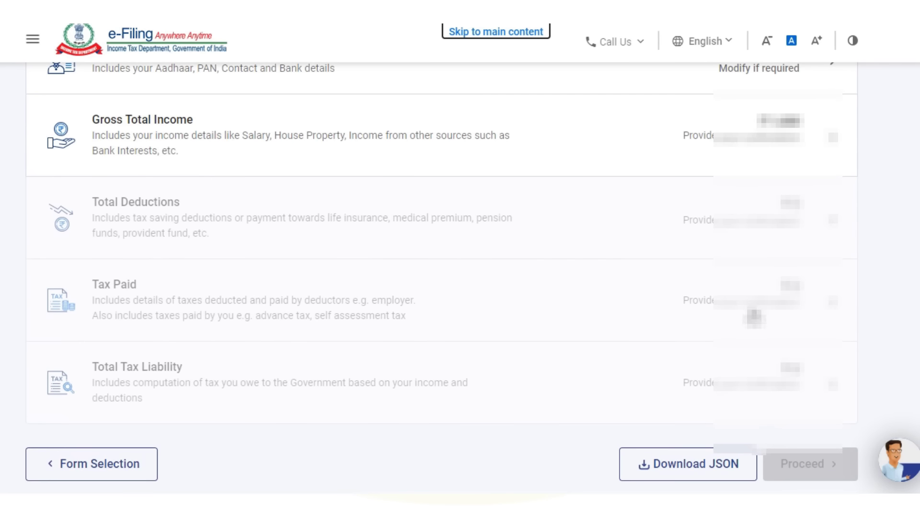
left_click(136, 138)
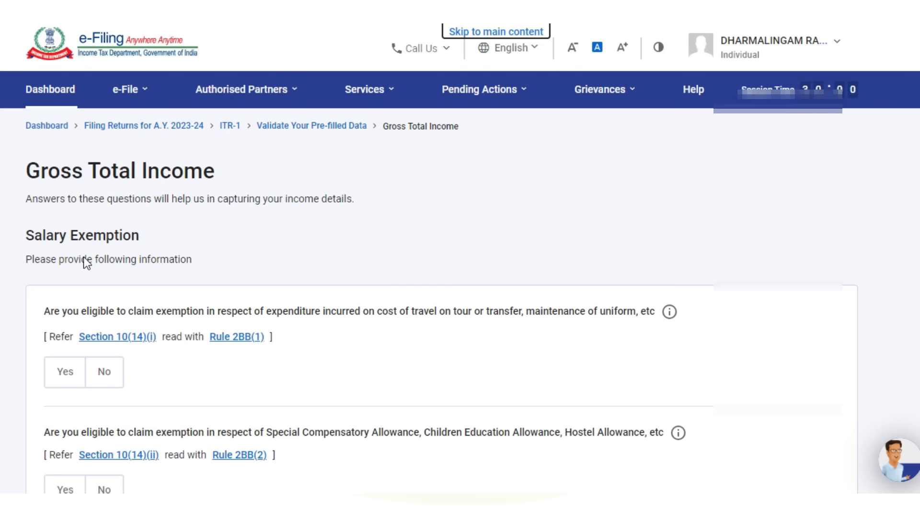
scroll(107, 294, "down", 4)
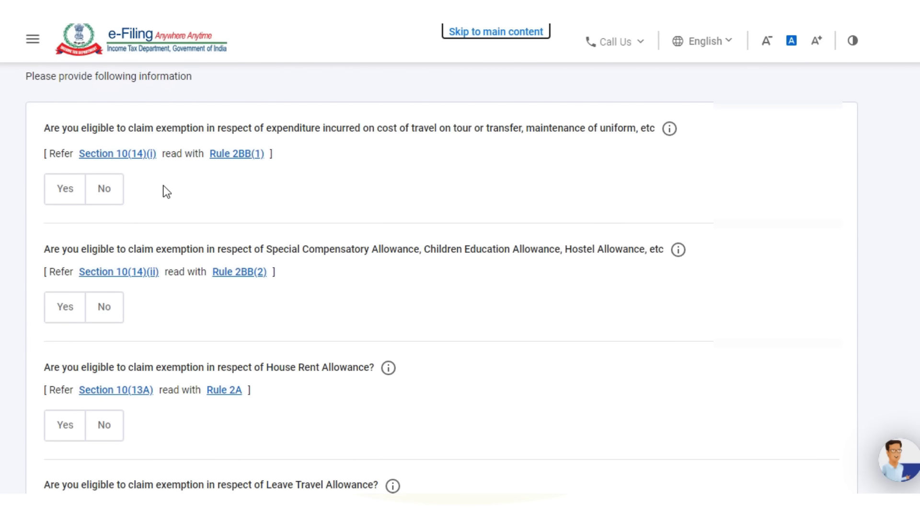
- Answer No to travel/uniform, special allowances, HRA, LTA and other salary exemptions
left_click(103, 192)
left_click(103, 193)
scroll(165, 257, "down", 2)
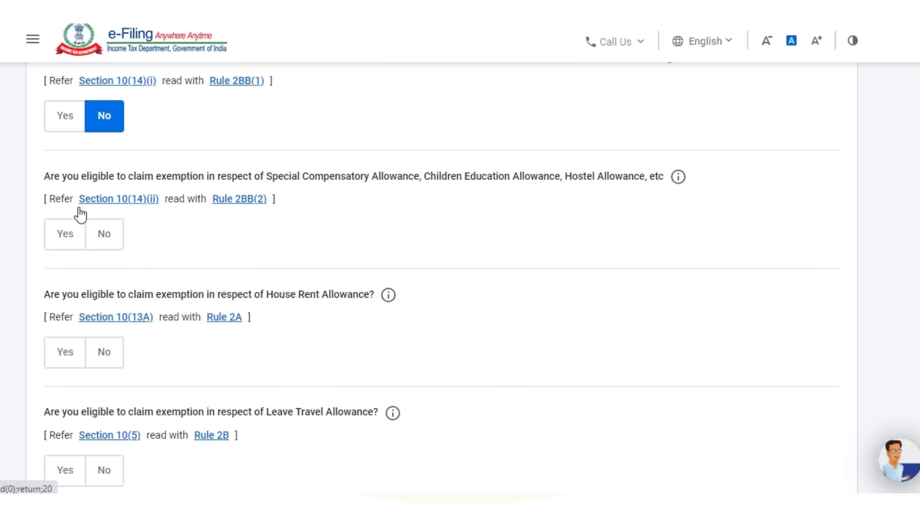
left_click(104, 241)
scroll(249, 265, "down", 2)
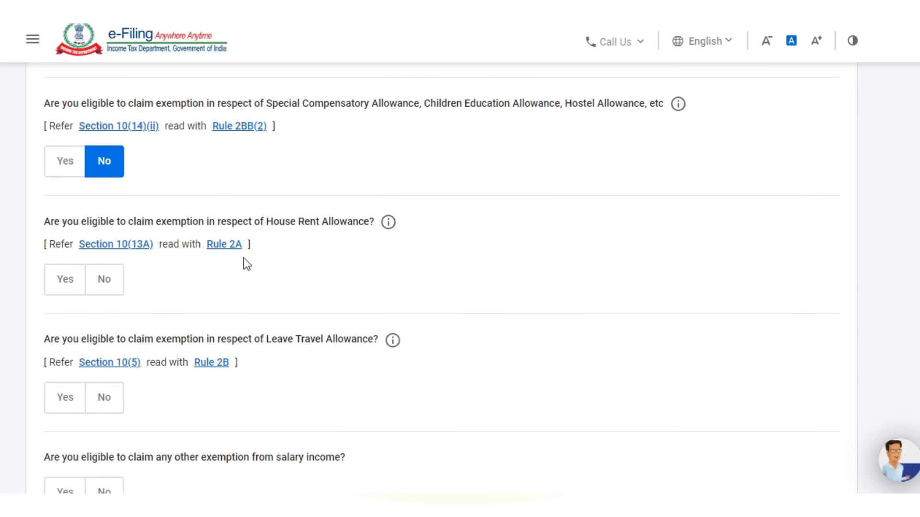
left_click(103, 283)
scroll(173, 280, "down", 3)
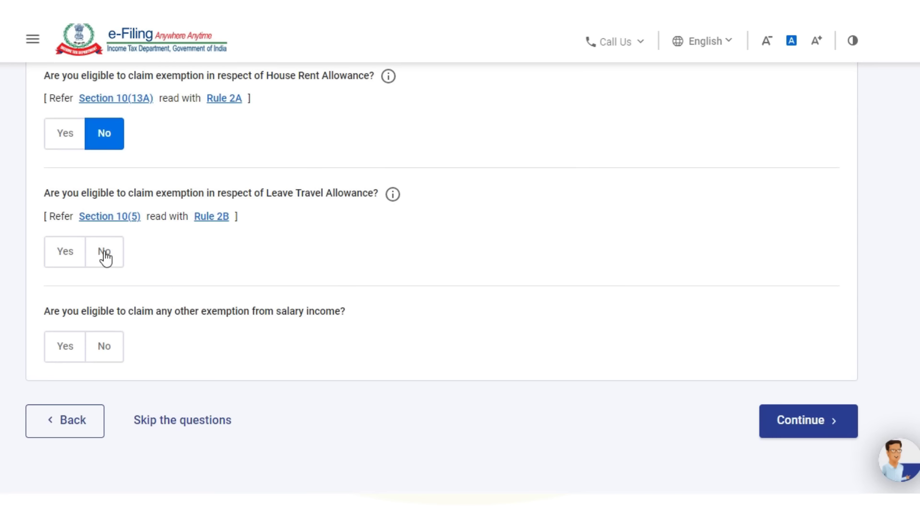
left_click(105, 259)
left_click(103, 348)
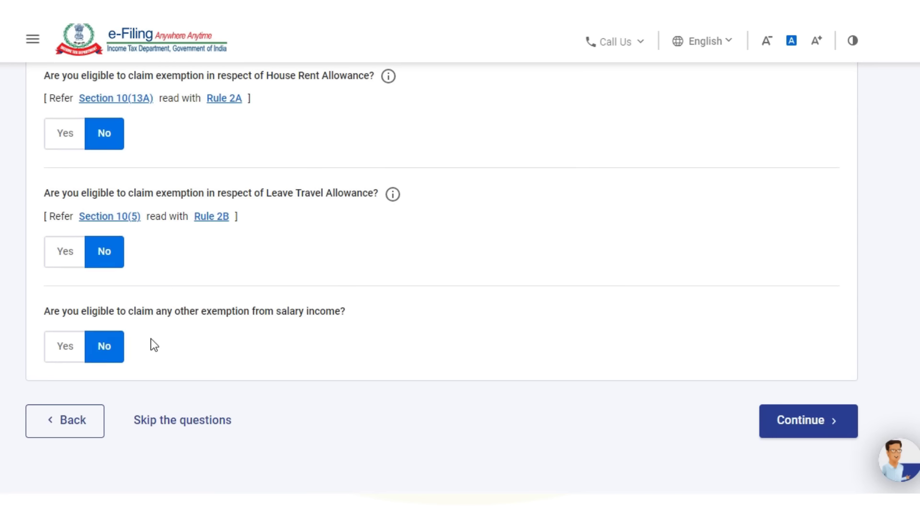
scroll(160, 330, "down", 3)
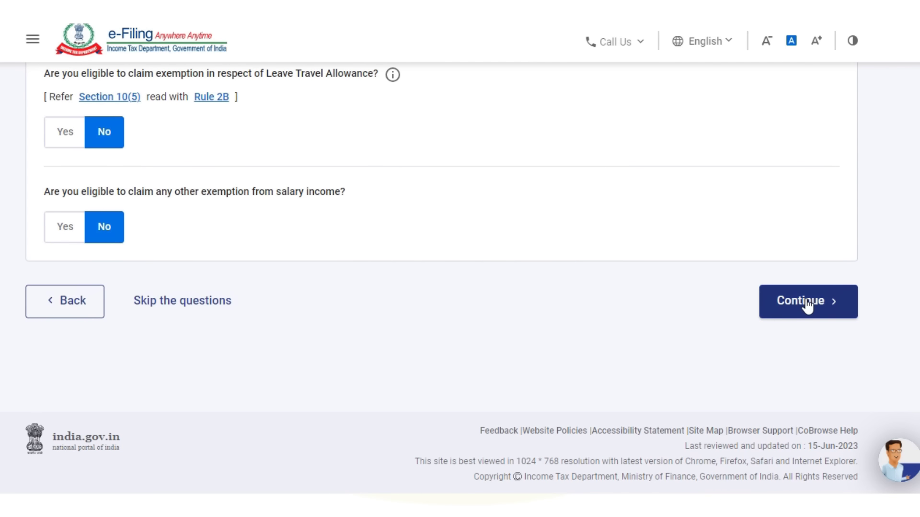
- Submit the exemption answers and save the house property as Self Occupied
left_click(808, 303)
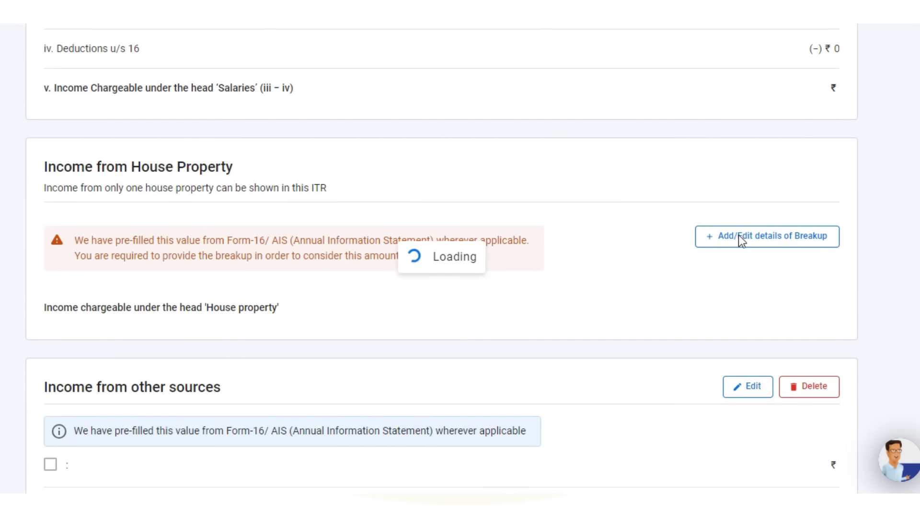
scroll(433, 291, "down", 7)
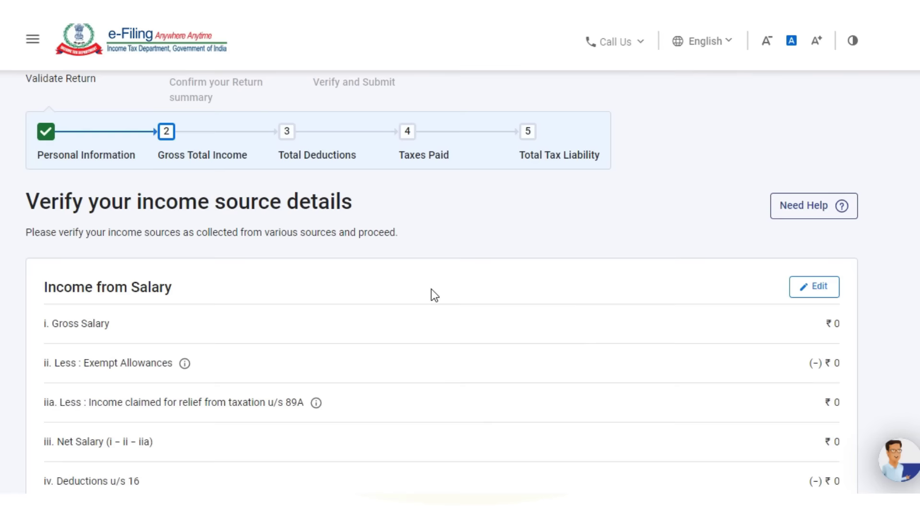
scroll(433, 294, "down", 3)
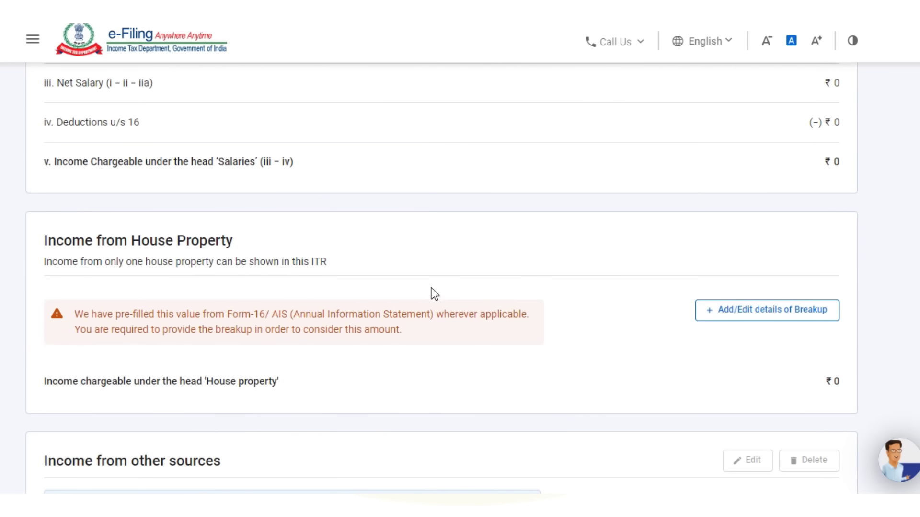
left_click(741, 317)
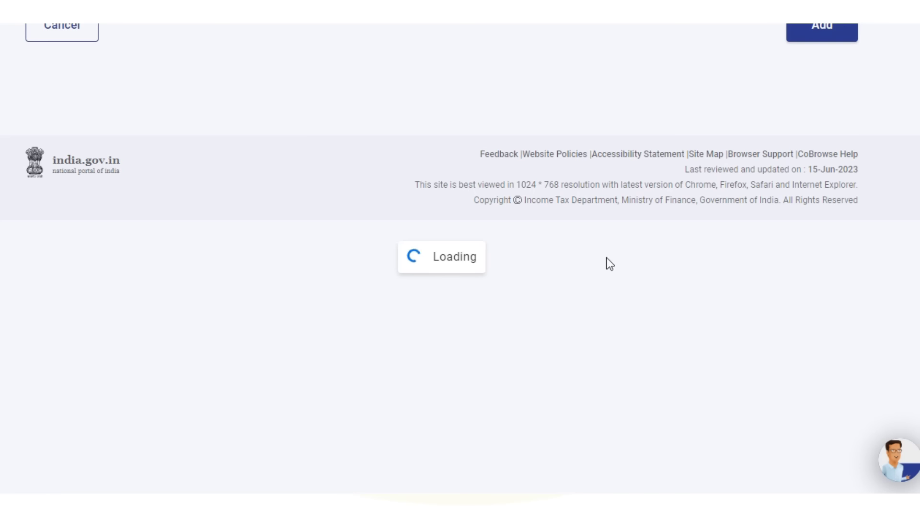
left_click(279, 354)
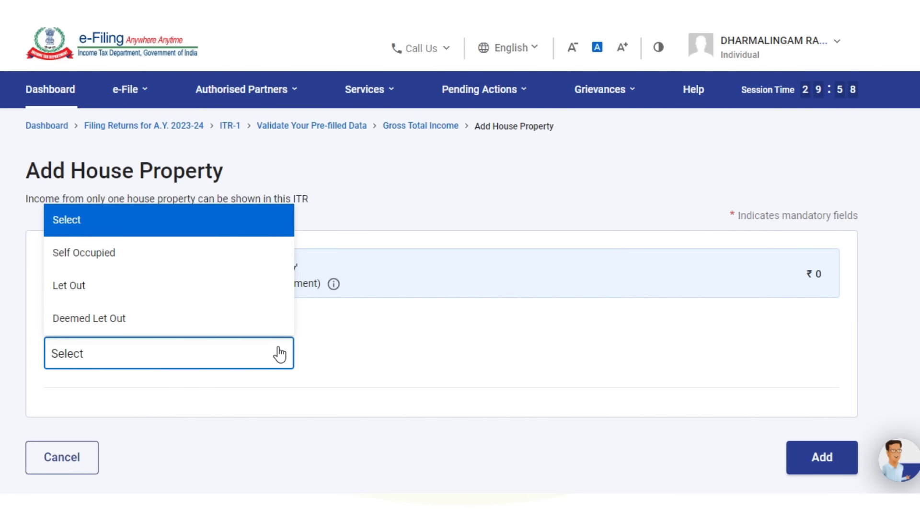
left_click(109, 261)
scroll(379, 350, "down", 4)
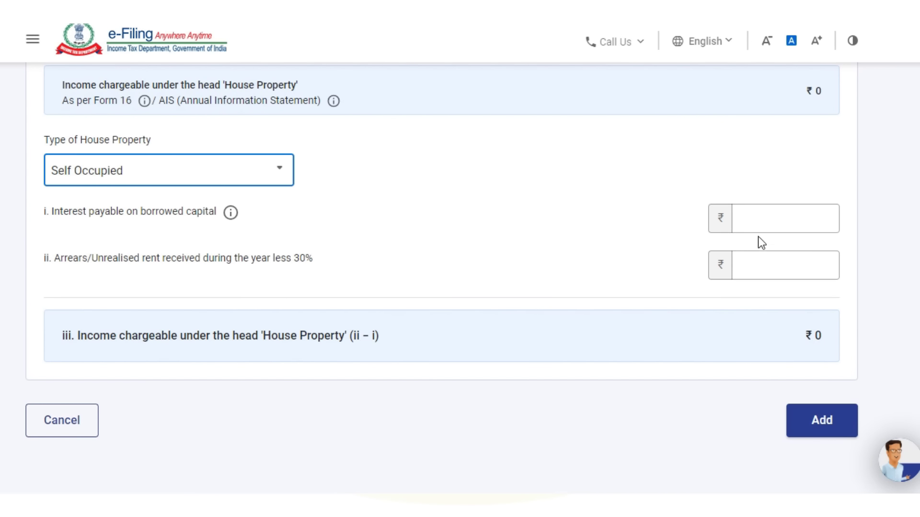
left_click(835, 420)
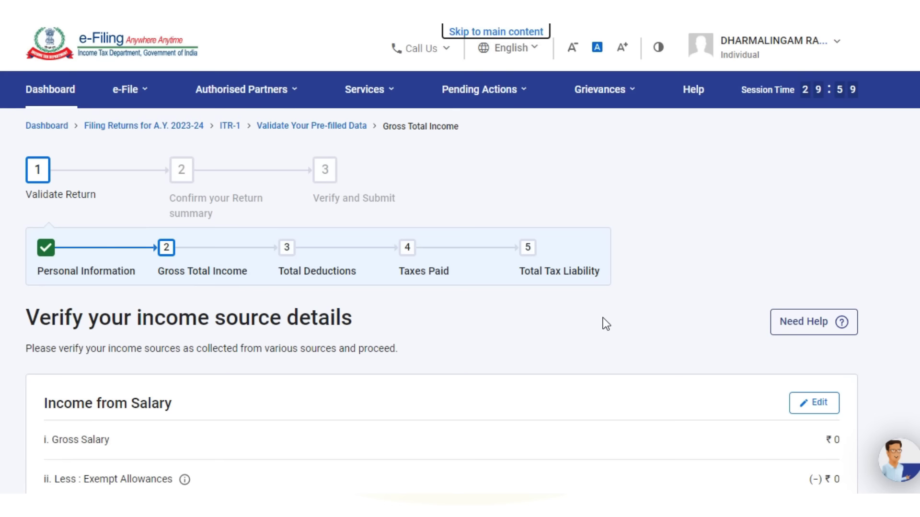
- Review the ₹1,430 dividend income under other sources and open the add-another-income questions
scroll(602, 324, "down", 12)
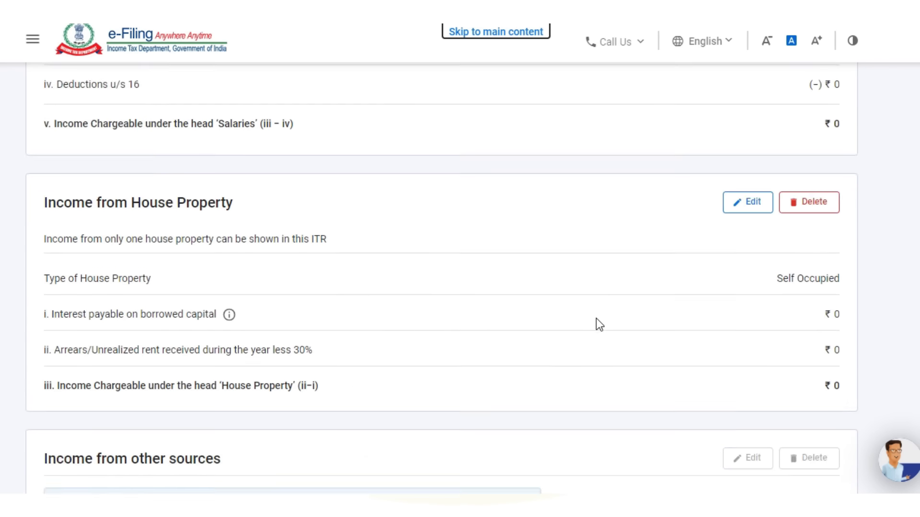
scroll(597, 321, "down", 3)
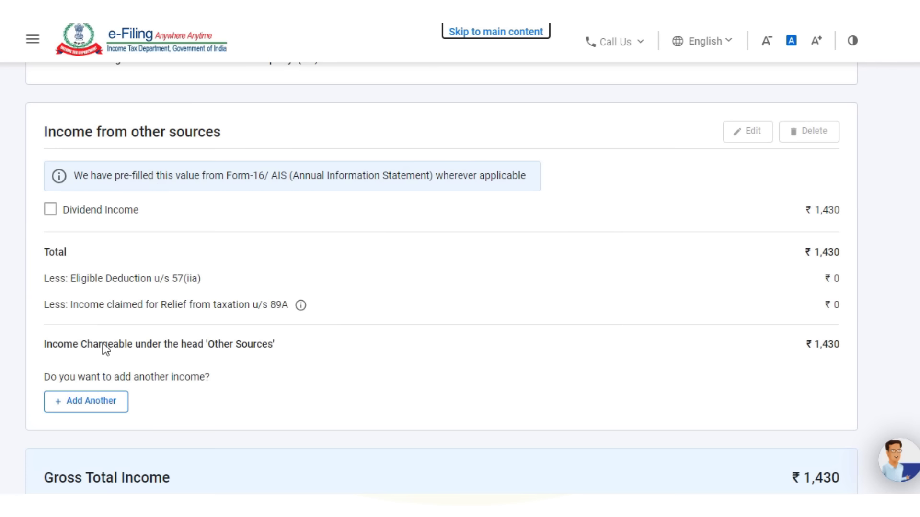
left_click(103, 407)
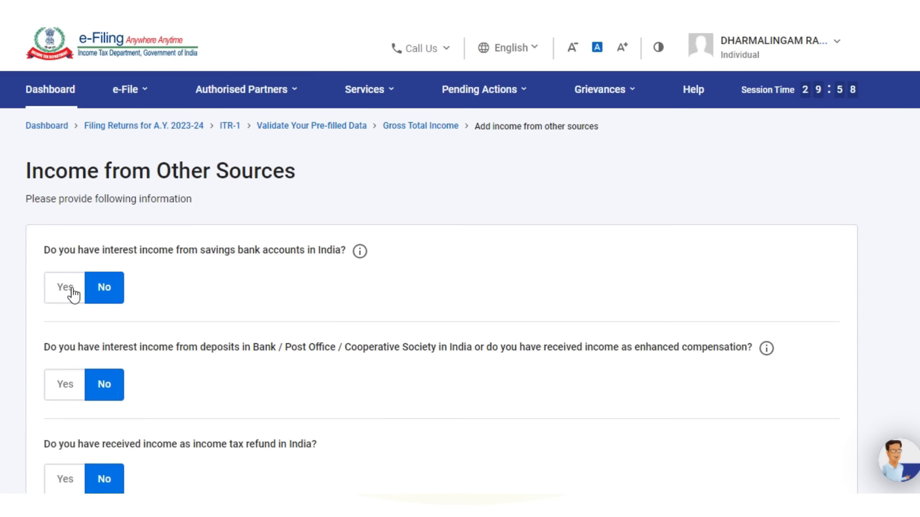
- Keep the other-income answers with ₹1,430 first-quarter dividend and continue
scroll(120, 306, "down", 2)
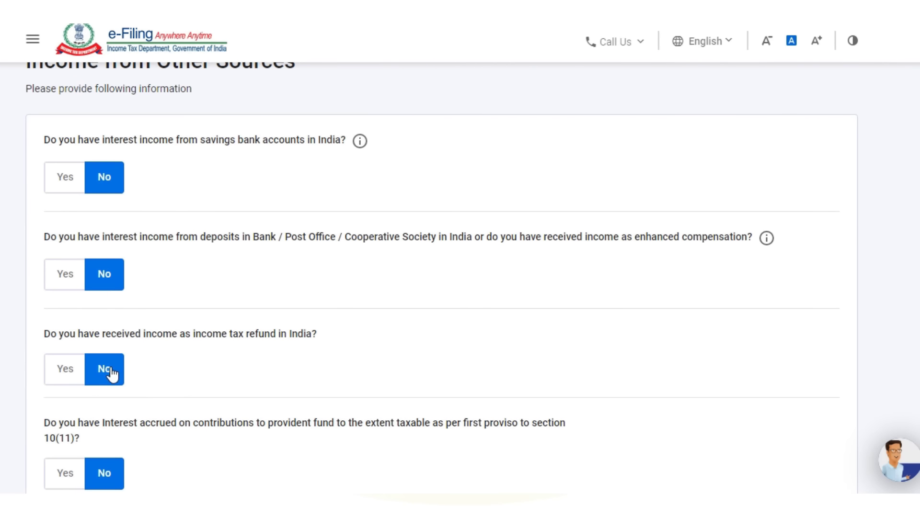
scroll(113, 368, "down", 5)
scroll(111, 367, "down", 12)
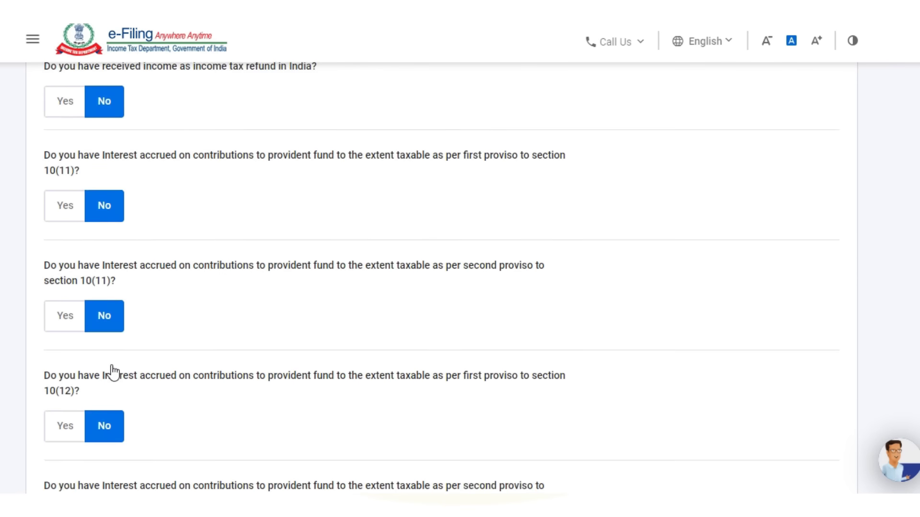
scroll(109, 371, "down", 2)
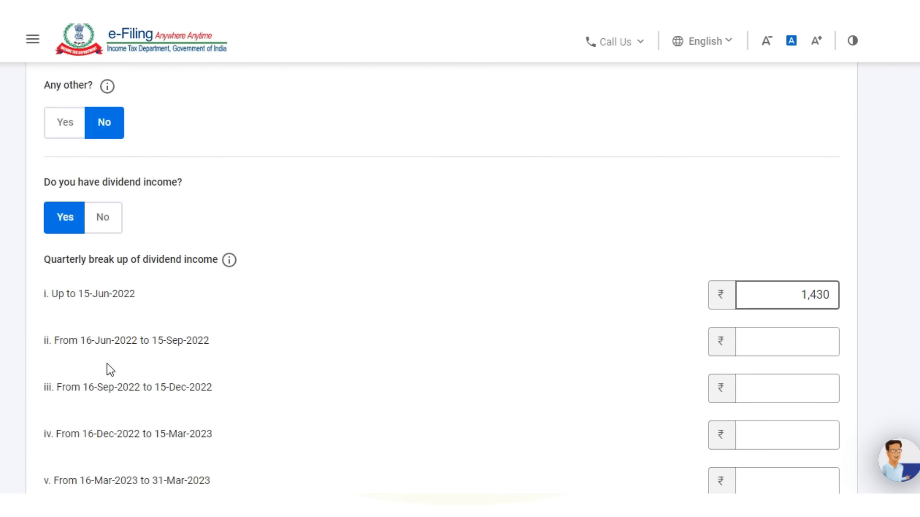
scroll(191, 349, "down", 6)
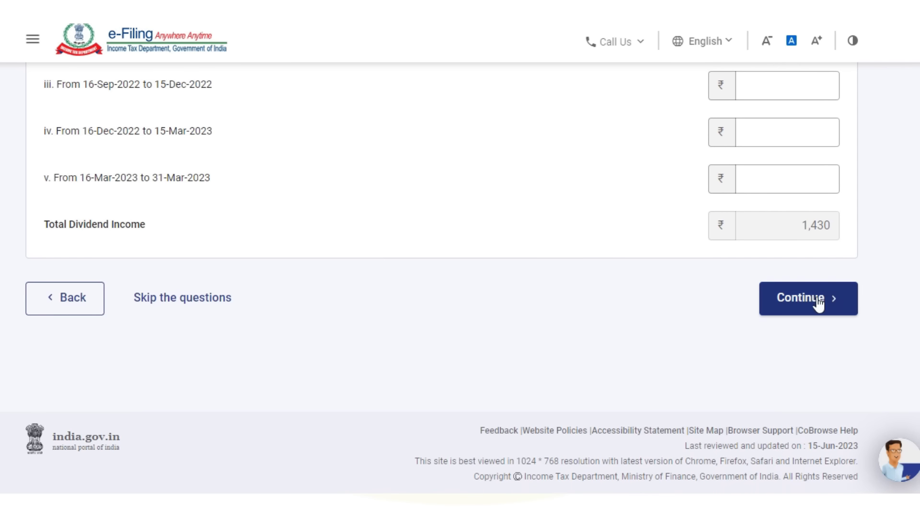
left_click(815, 299)
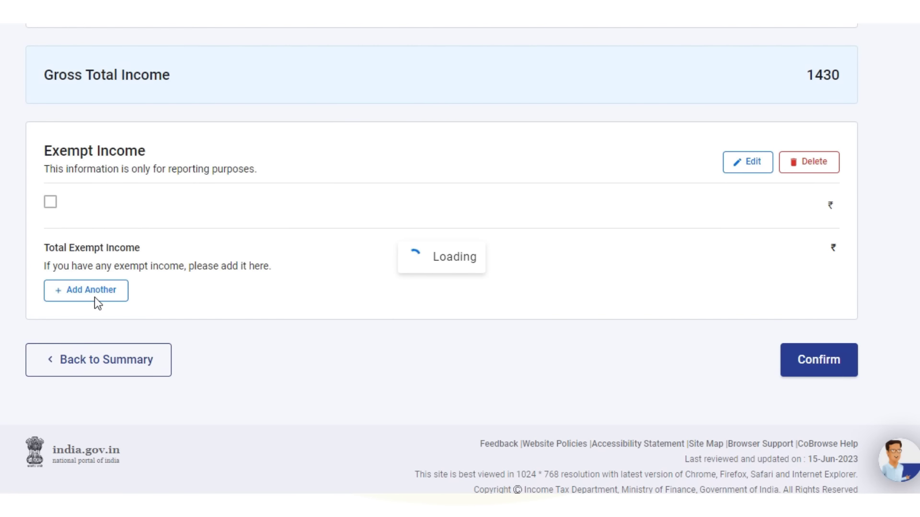
- Confirm the Gross Total Income of ₹1,430 on the verification page
scroll(111, 297, "down", 10)
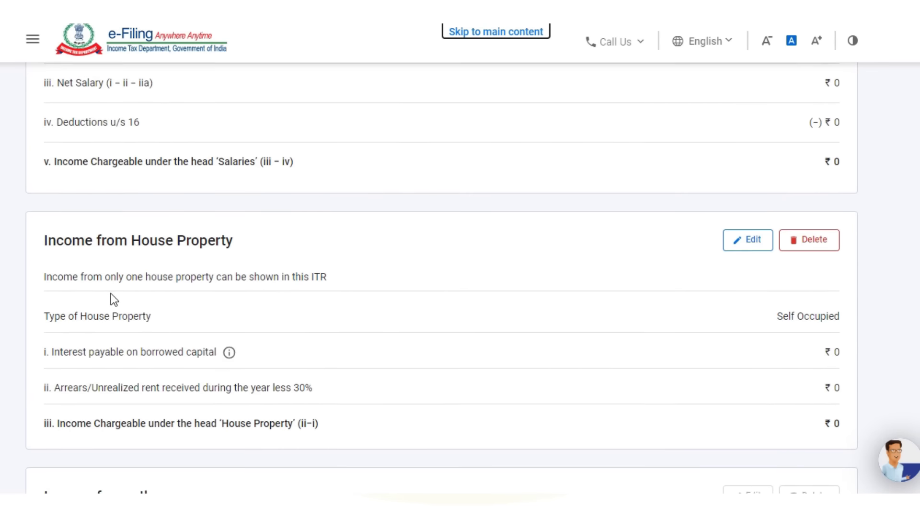
scroll(110, 293, "down", 10)
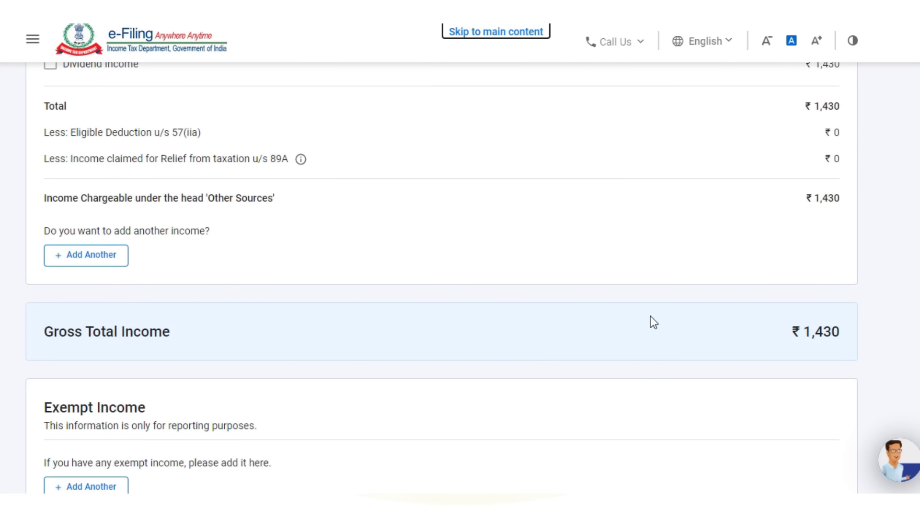
scroll(648, 312, "down", 5)
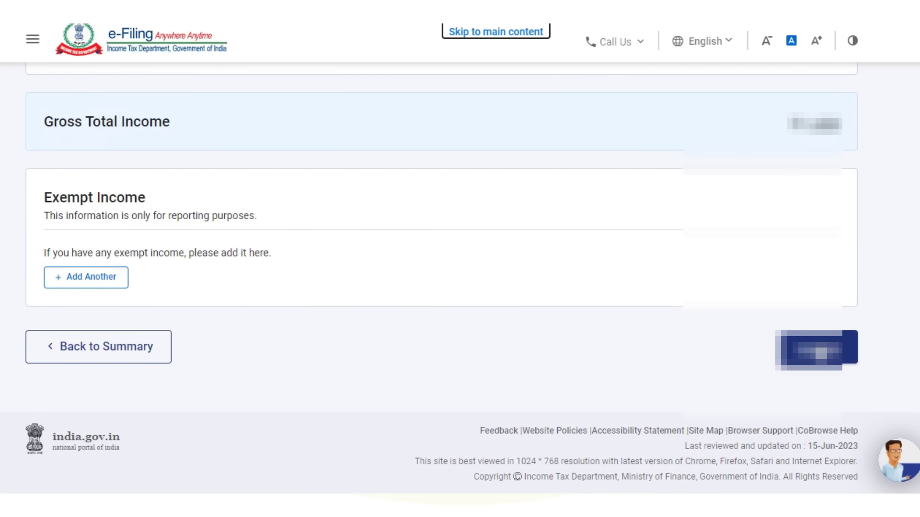
left_click(818, 352)
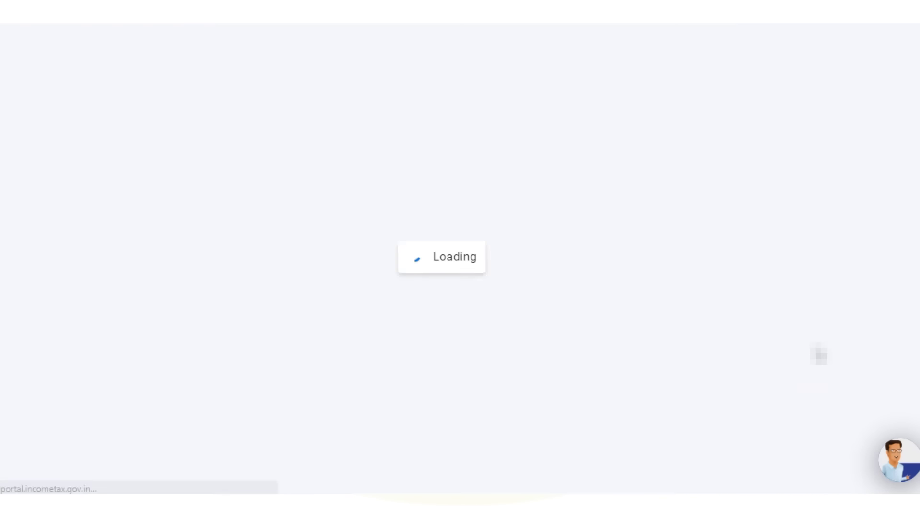
- Open Total Deductions and answer No for donations, 80GGA and 80GG deductions
scroll(520, 353, "down", 8)
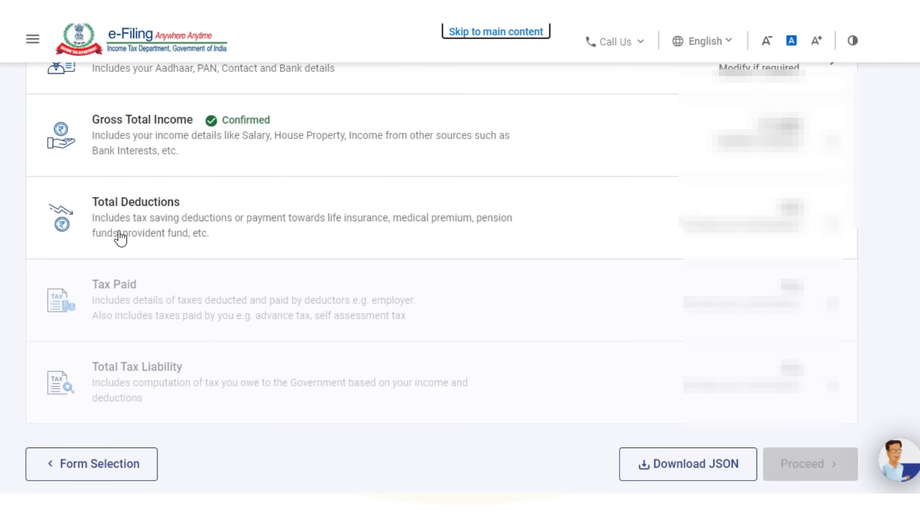
left_click(129, 226)
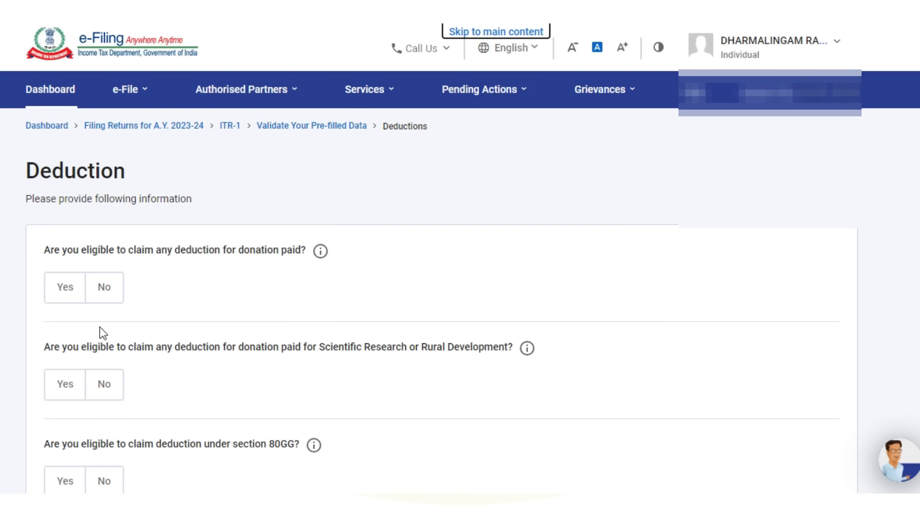
scroll(100, 327, "down", 2)
left_click(105, 177)
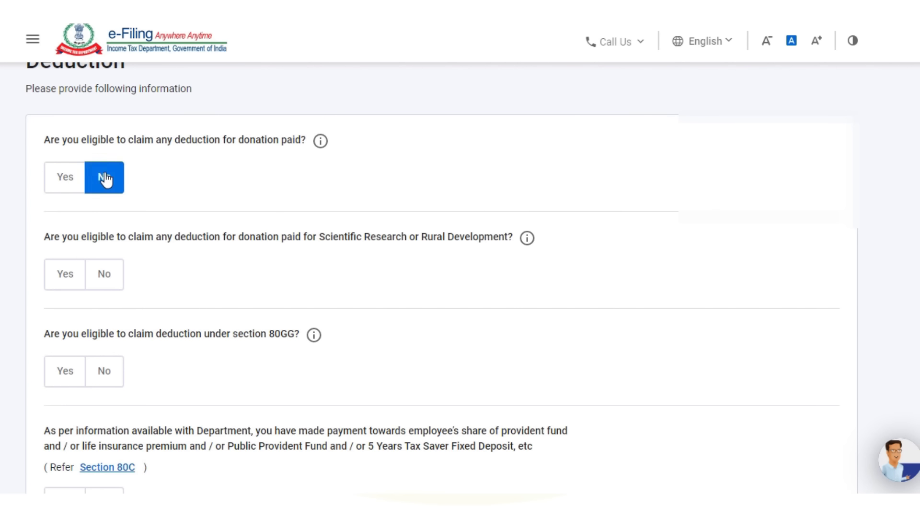
left_click(115, 277)
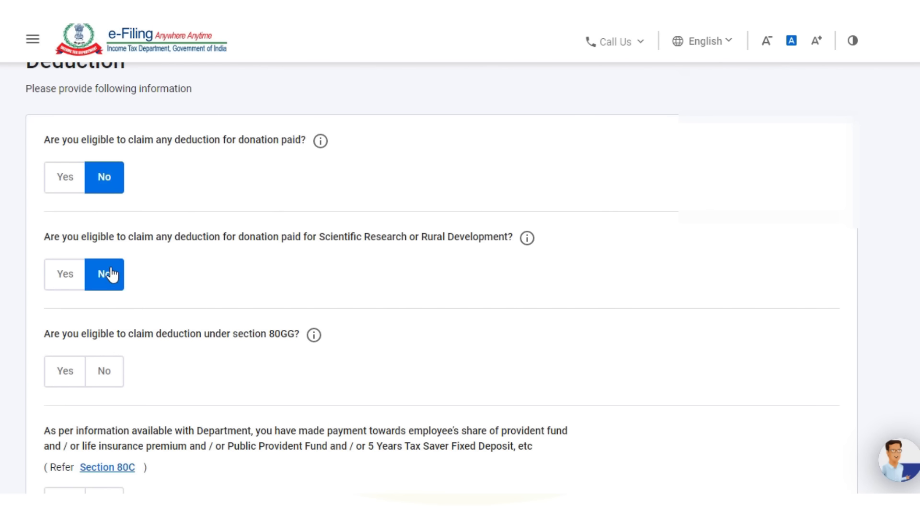
left_click(109, 372)
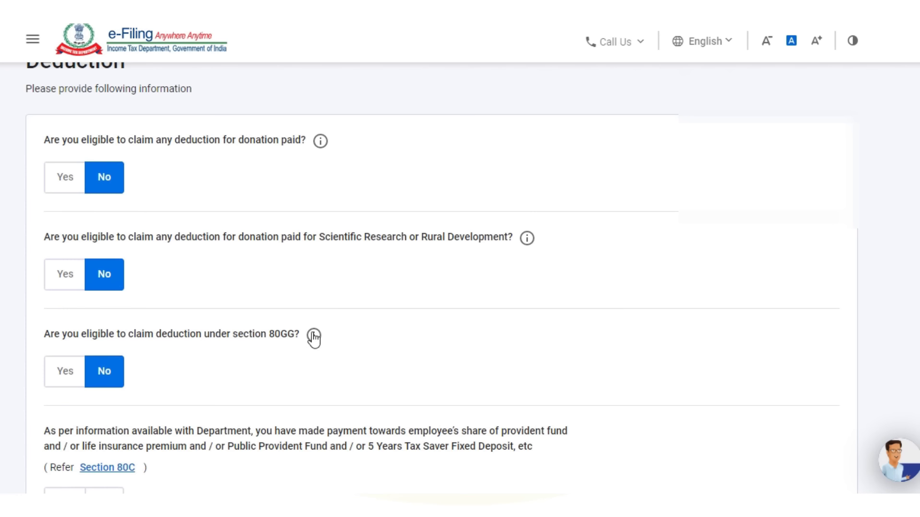
- Answer No for 80C, 80CCD(2), 80D, 80E, 80TTA and any other deduction
scroll(314, 337, "down", 5)
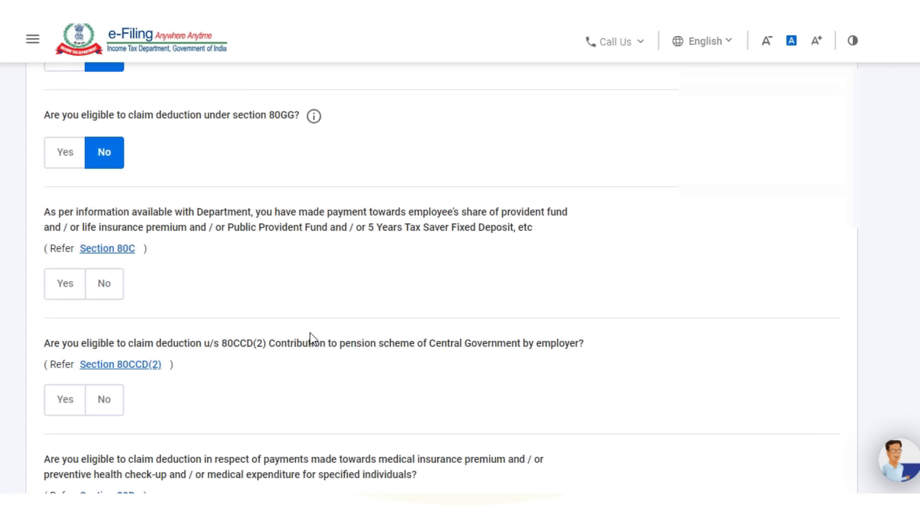
left_click(105, 287)
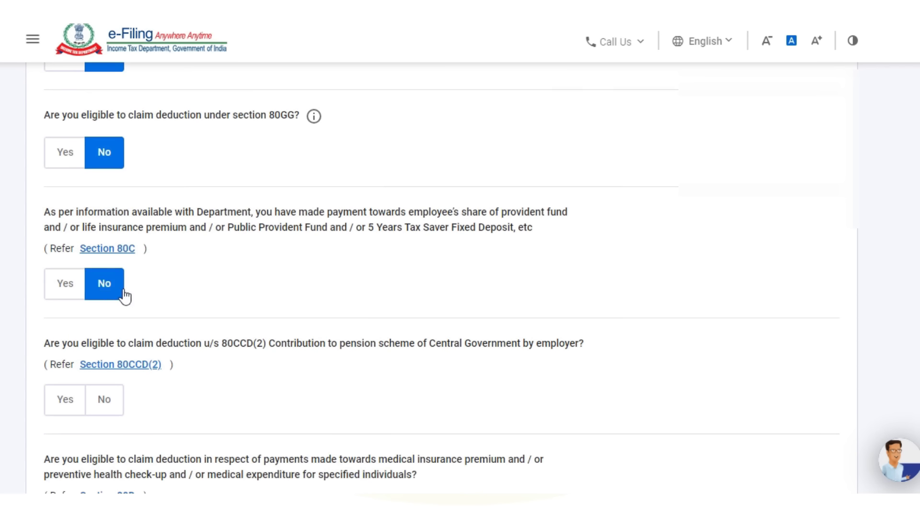
scroll(162, 310, "down", 3)
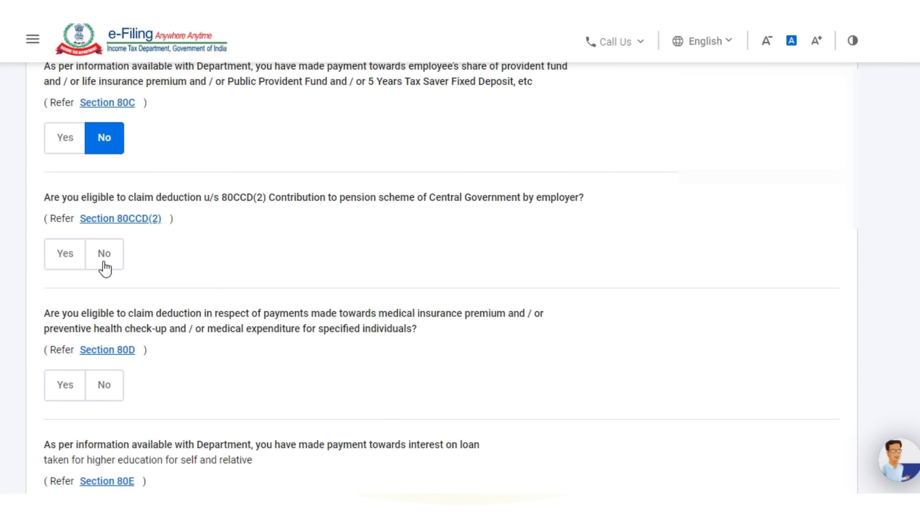
left_click(106, 259)
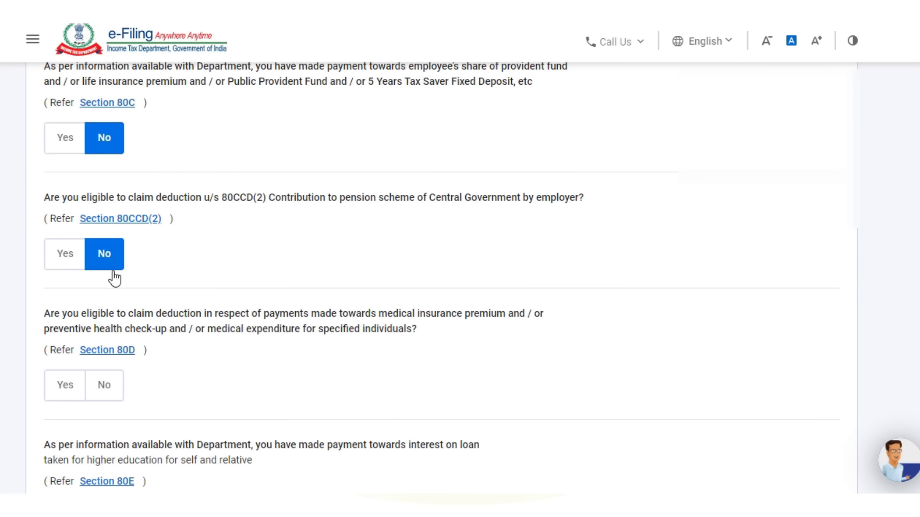
scroll(127, 282, "down", 2)
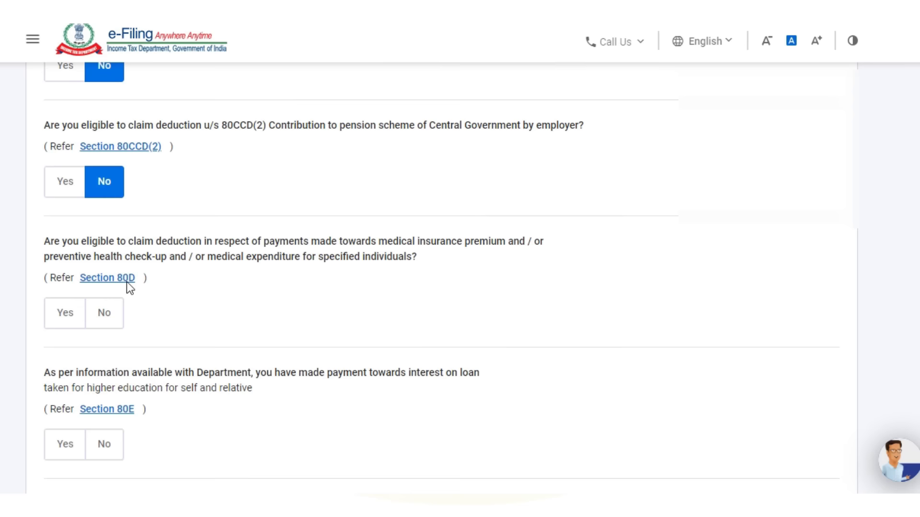
left_click(105, 316)
scroll(177, 310, "down", 3)
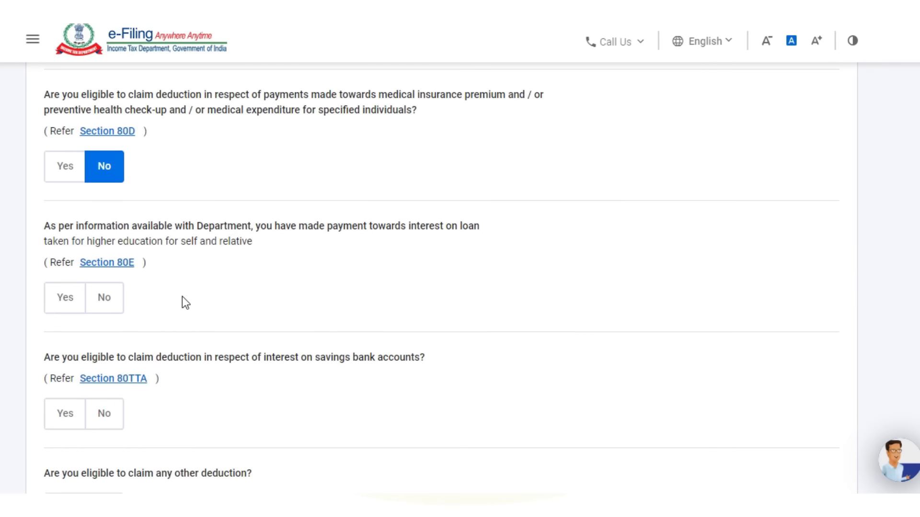
left_click(105, 300)
scroll(199, 307, "down", 3)
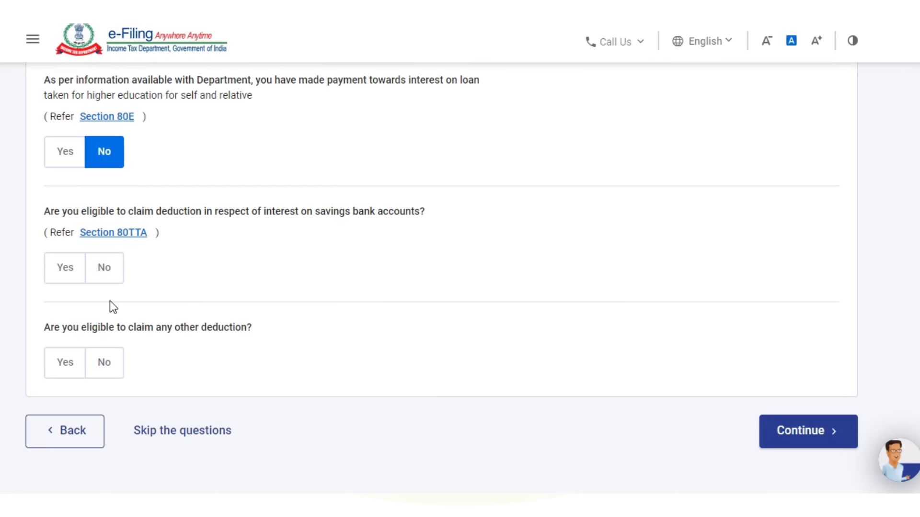
left_click(104, 274)
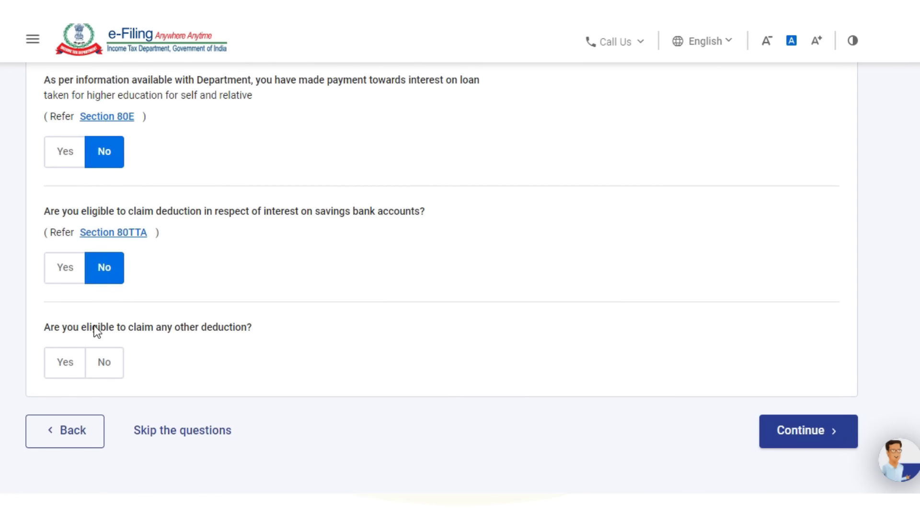
left_click(105, 365)
scroll(261, 326, "down", 2)
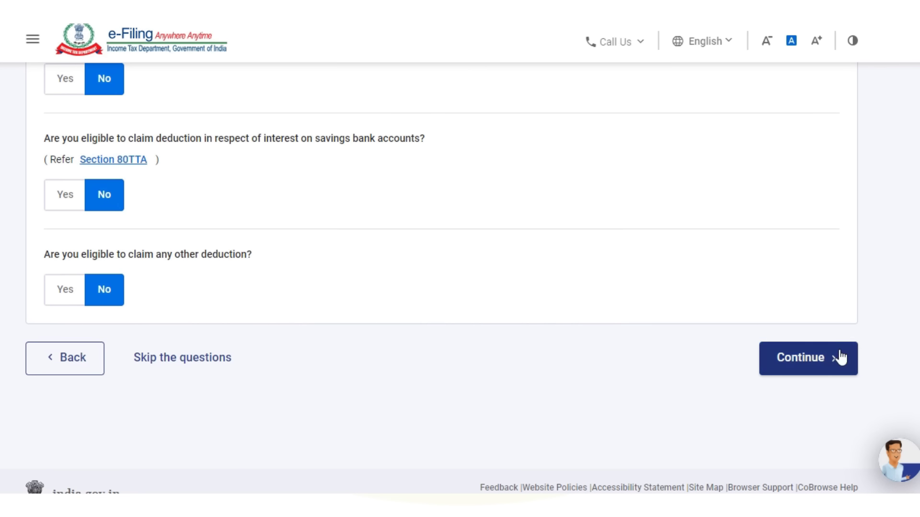
- Submit the deduction answers and confirm Total Deductions of ₹0
left_click(817, 359)
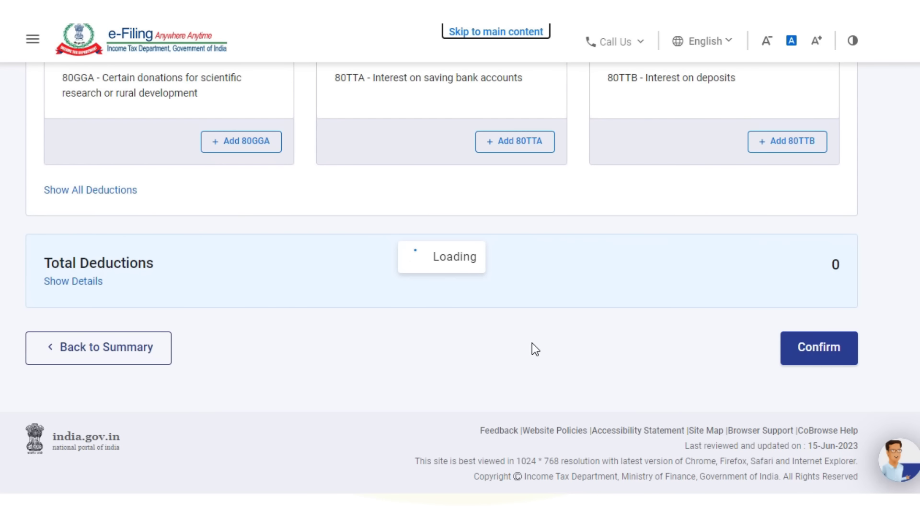
scroll(531, 341, "down", 5)
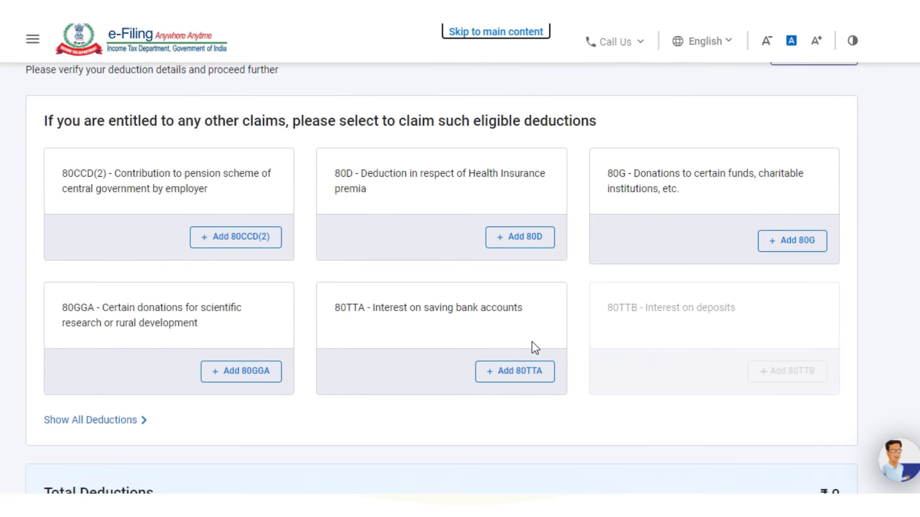
scroll(535, 347, "down", 3)
scroll(531, 341, "up", 8)
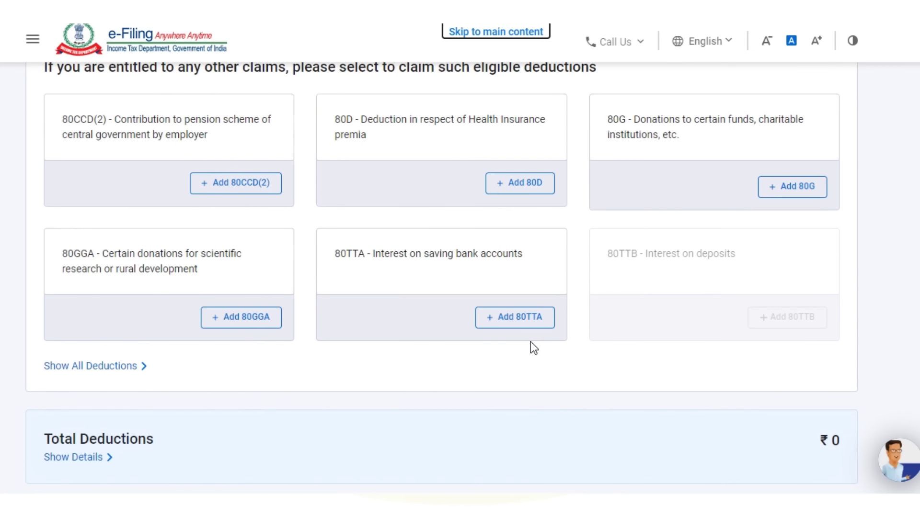
scroll(531, 341, "down", 8)
scroll(530, 341, "down", 2)
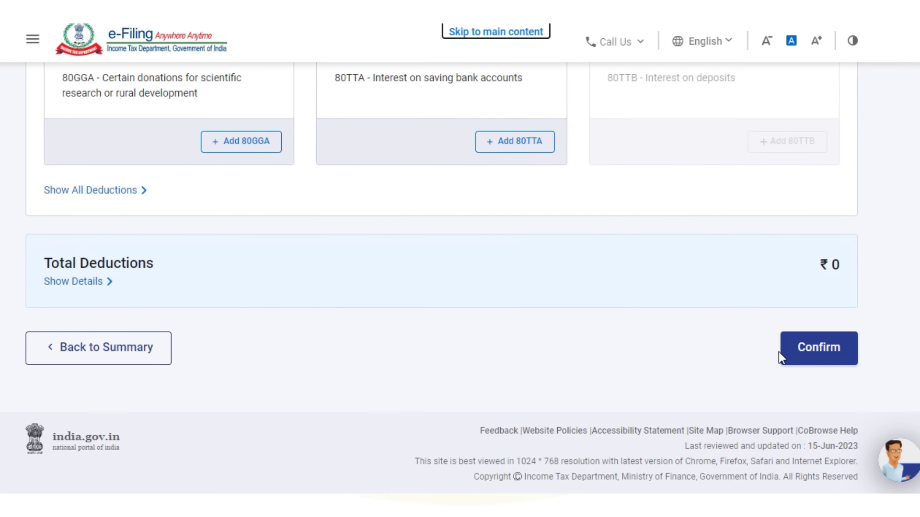
left_click(818, 351)
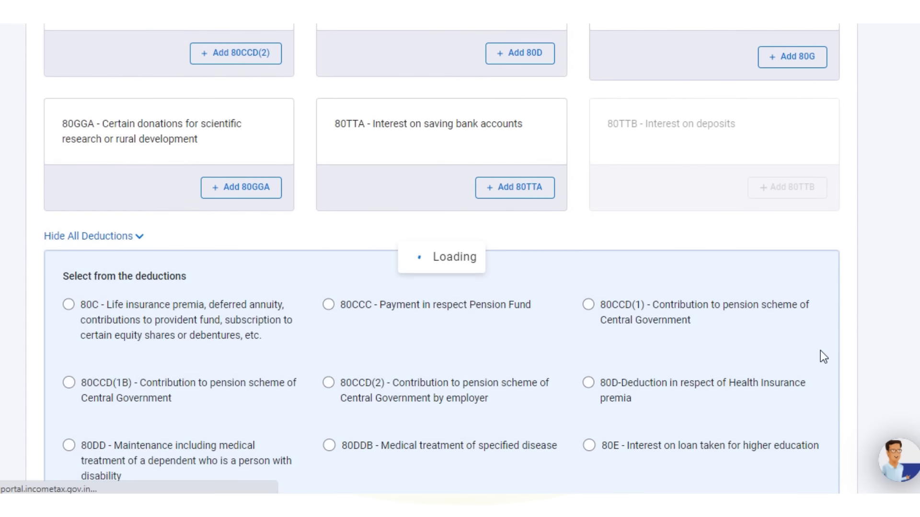
scroll(530, 319, "down", 8)
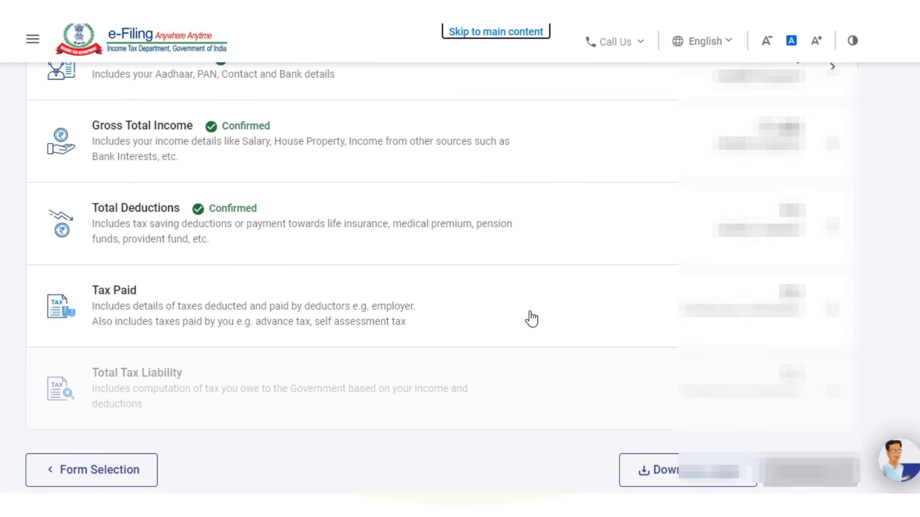
scroll(531, 318, "down", 2)
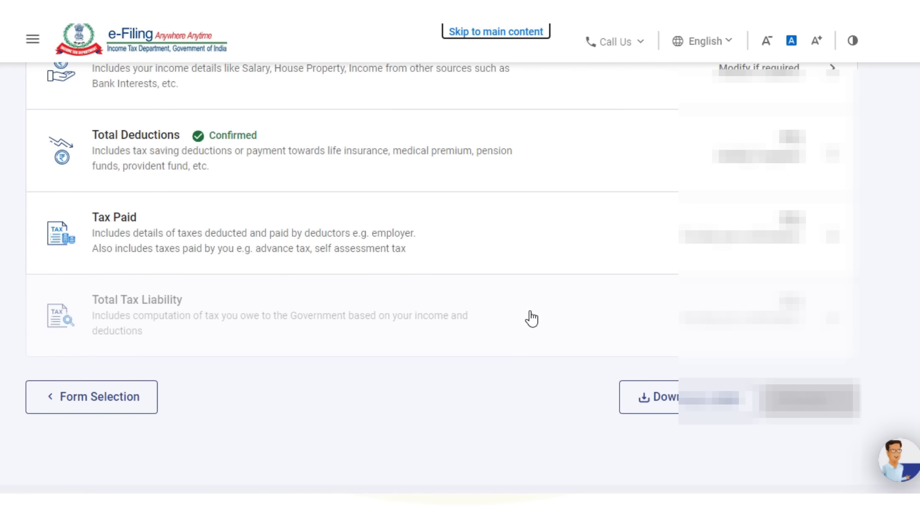
- Confirm the Tax Paid section, with every tax category totalling ₹0
left_click(181, 244)
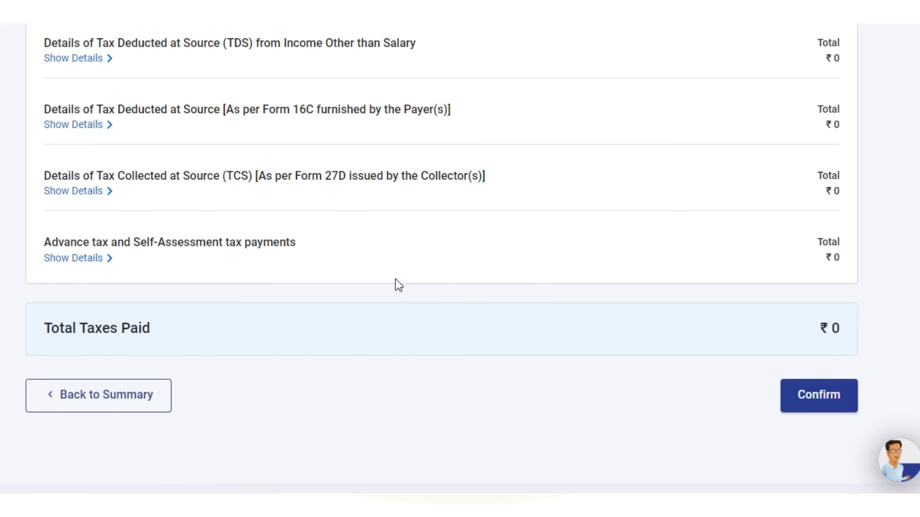
scroll(397, 278, "down", 4)
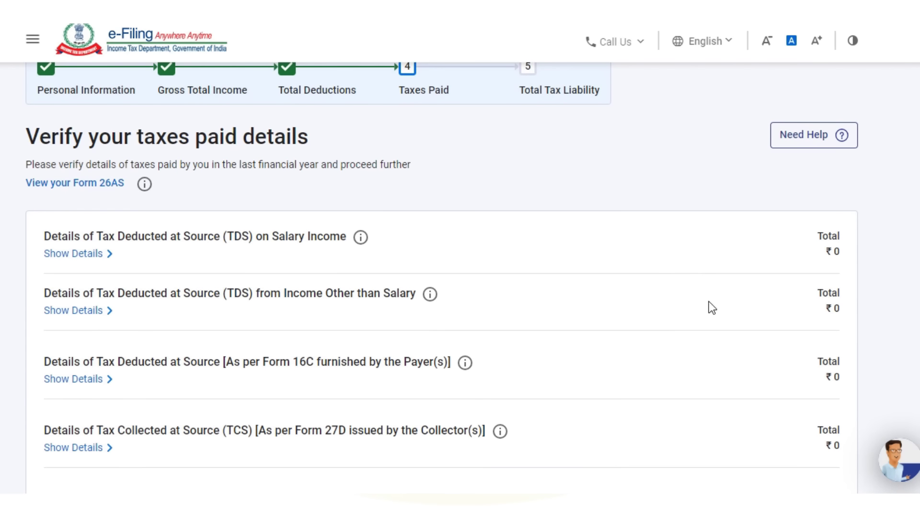
scroll(781, 285, "down", 6)
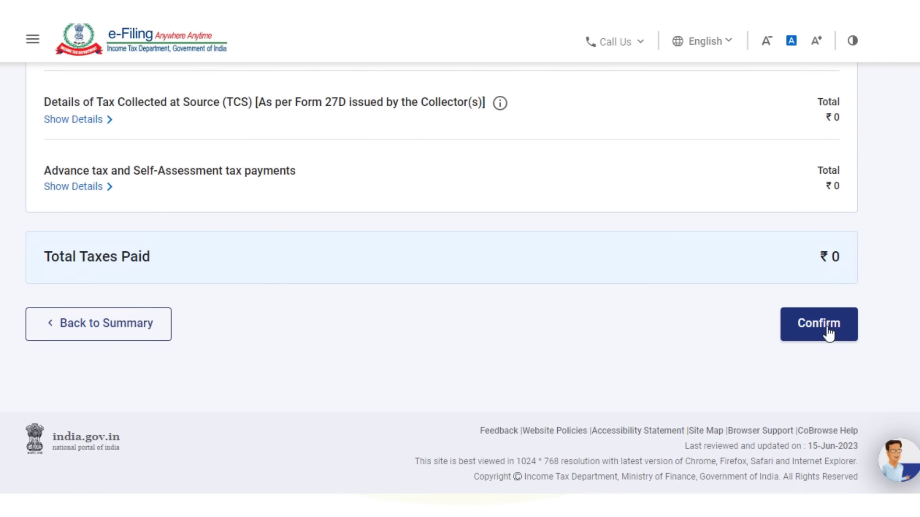
left_click(827, 334)
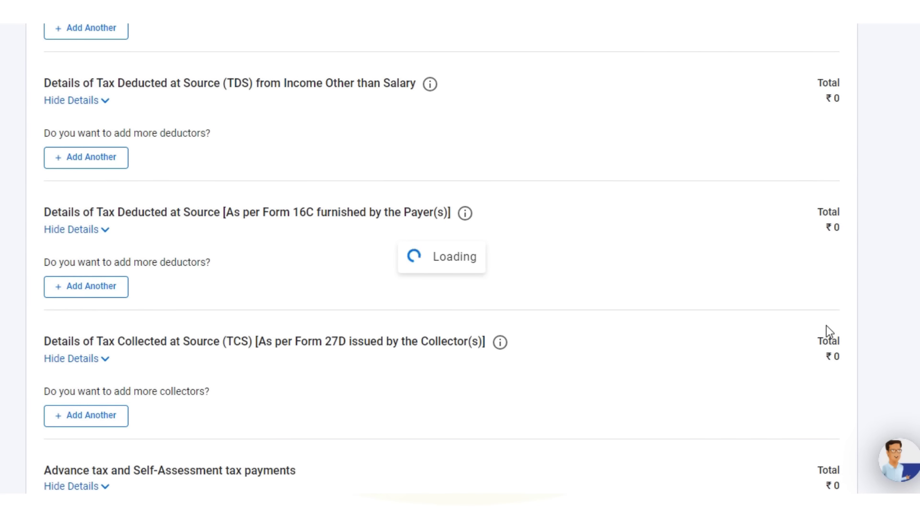
scroll(261, 304, "down", 10)
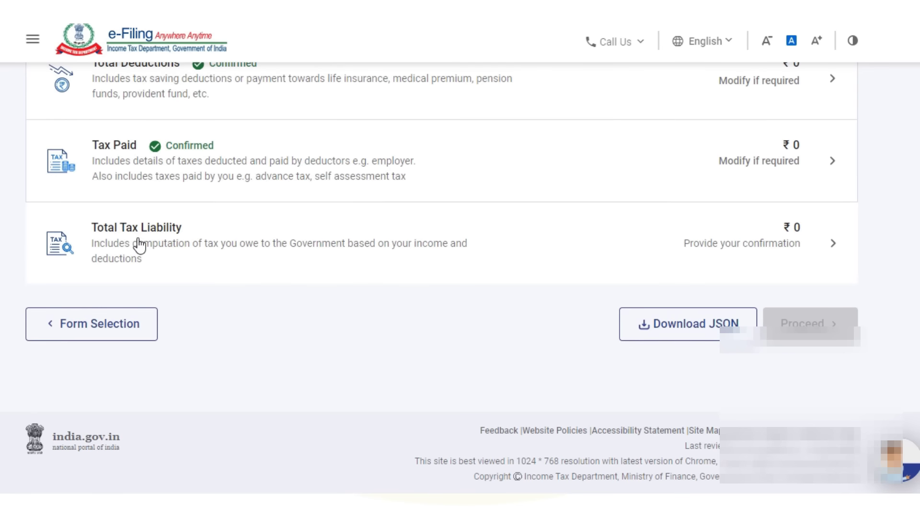
- Review the Total Tax Liability computation, including Relief u/s 89, down to ₹0 tax, fee and interest
left_click(138, 246)
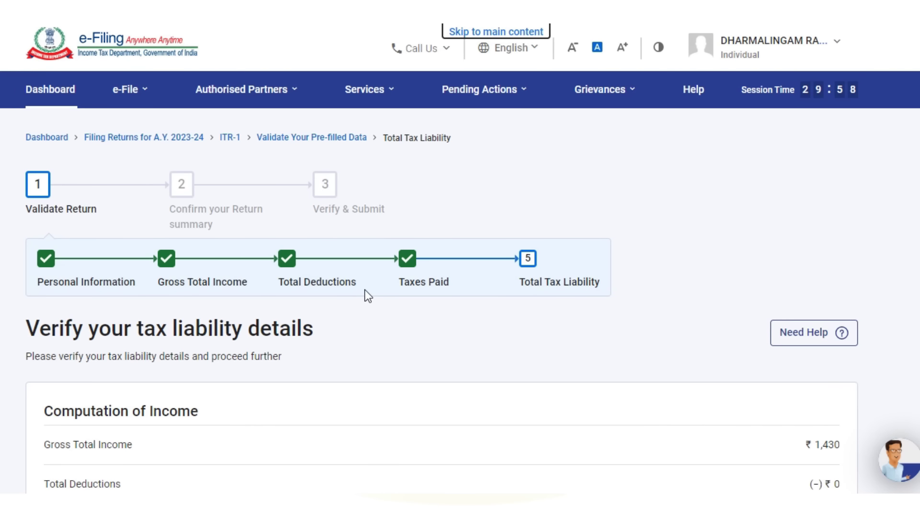
scroll(365, 290, "down", 10)
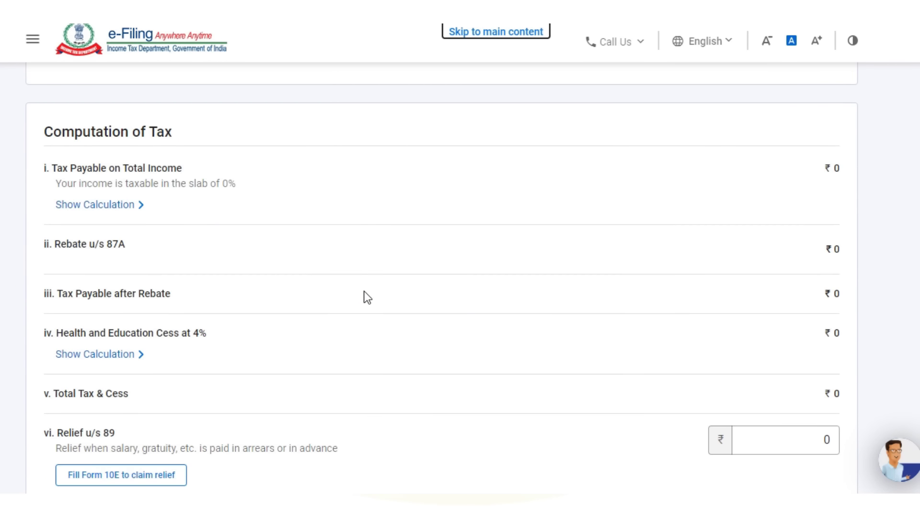
scroll(367, 298, "down", 3)
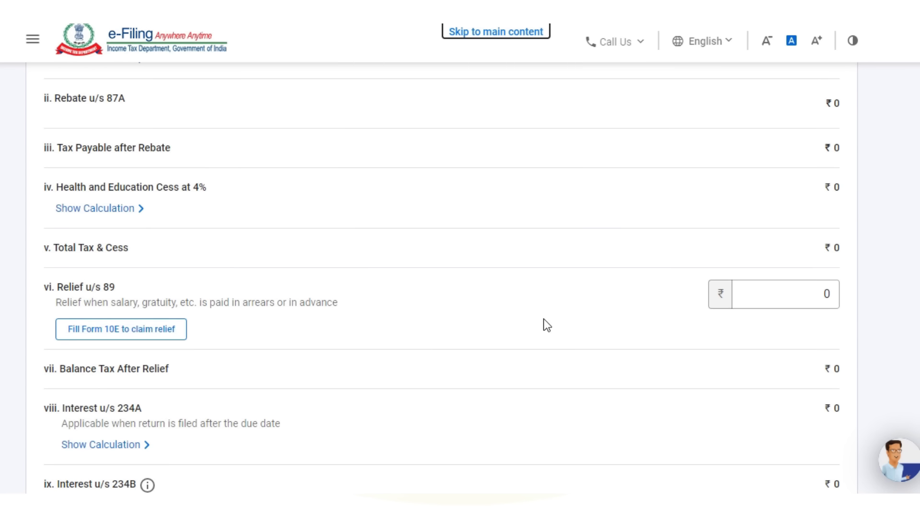
left_click(762, 300)
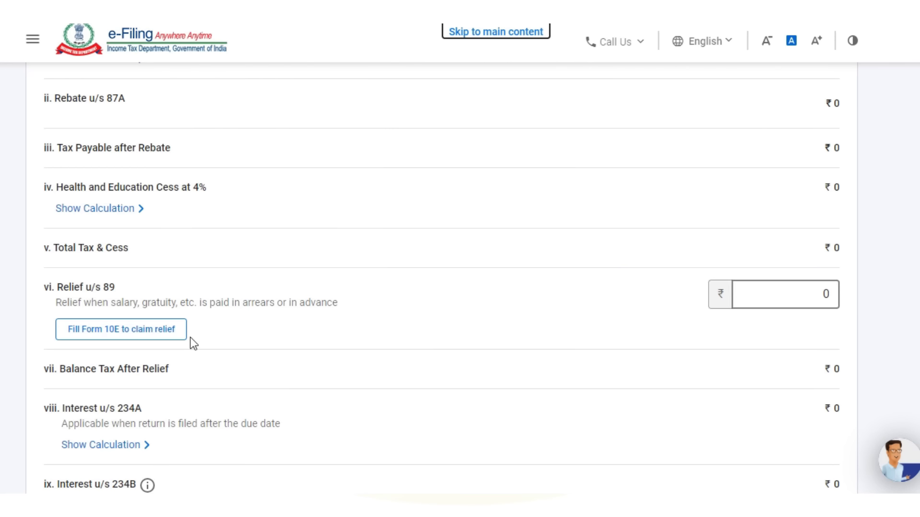
scroll(223, 332, "down", 2)
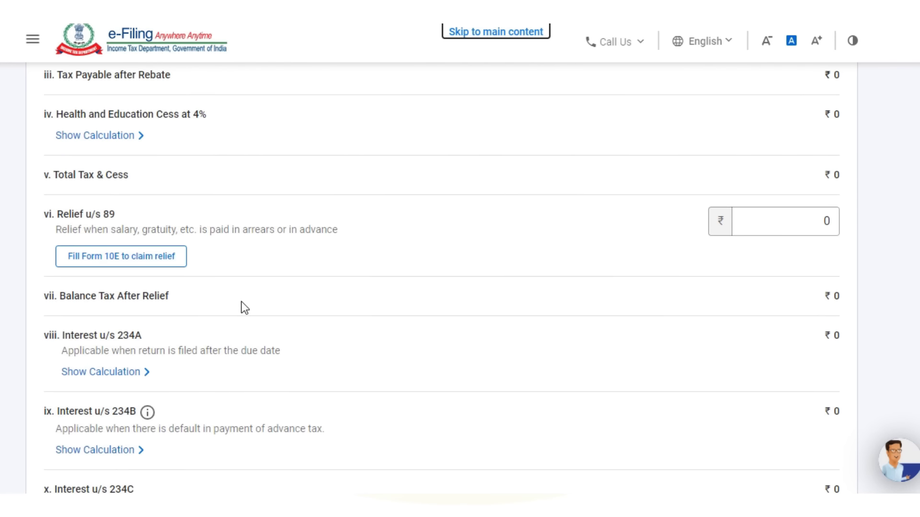
scroll(240, 308, "down", 5)
scroll(244, 308, "down", 1)
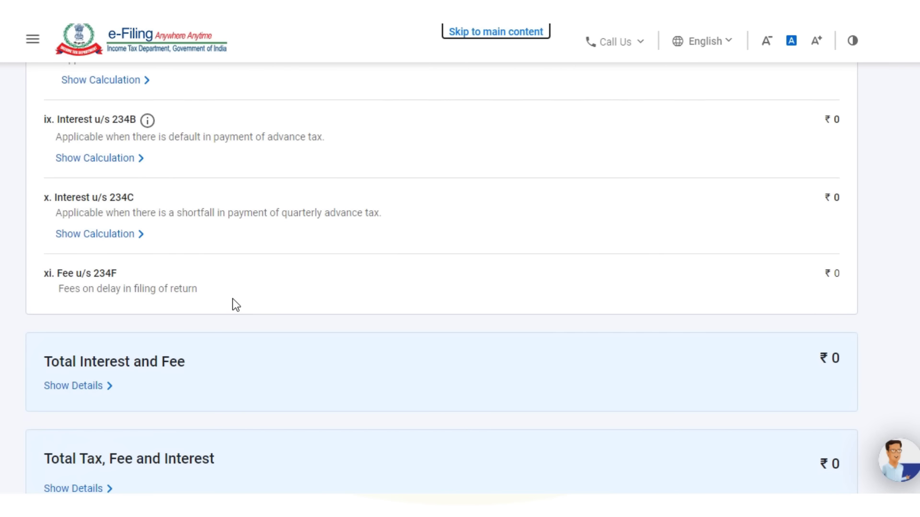
- Confirm the tax liability and accept the return declaration
scroll(677, 261, "down", 5)
left_click(764, 329)
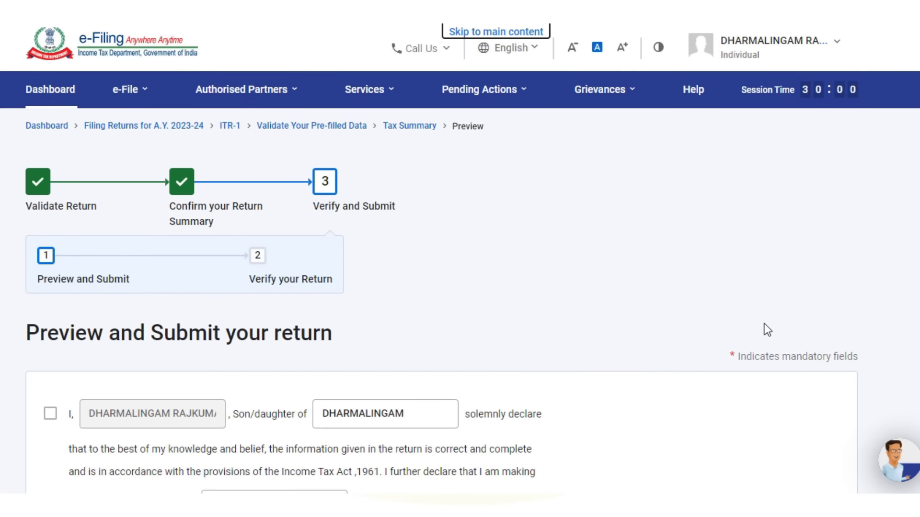
left_click(52, 415)
- Generate the full ITR-1 return preview and scroll down to Proceed to Validation
scroll(596, 329, "down", 10)
scroll(657, 304, "down", 3)
left_click(788, 305)
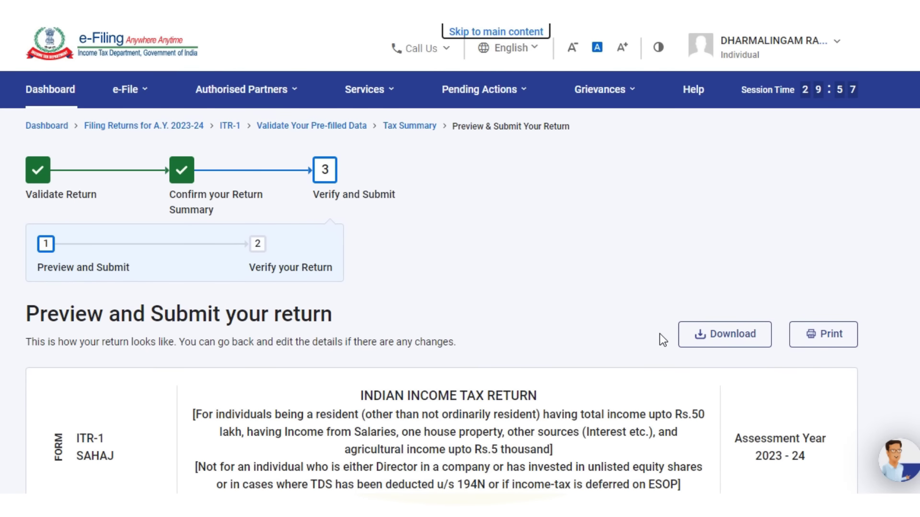
scroll(660, 335, "down", 20)
scroll(663, 341, "down", 20)
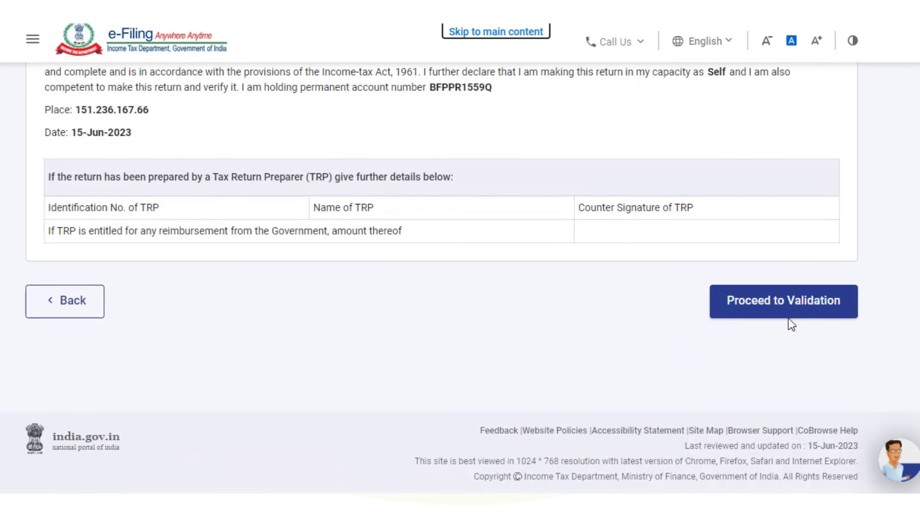
- Validate the return, which flags 2 errors, and open the first error's Edit 80D Deduction page
left_click(767, 335)
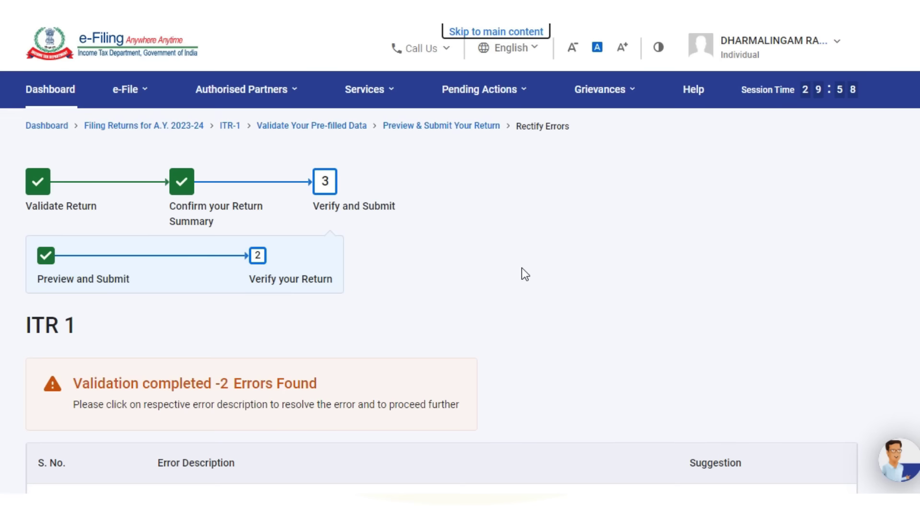
scroll(522, 268, "down", 5)
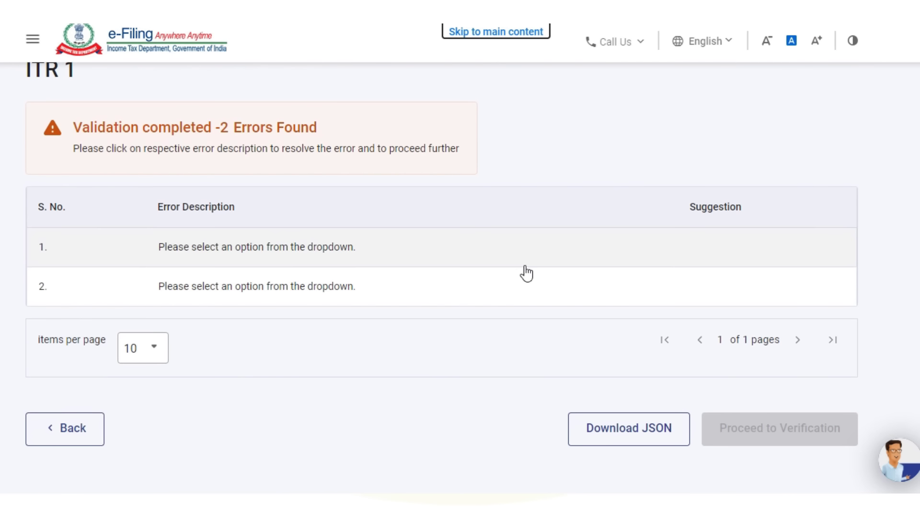
left_click(168, 248)
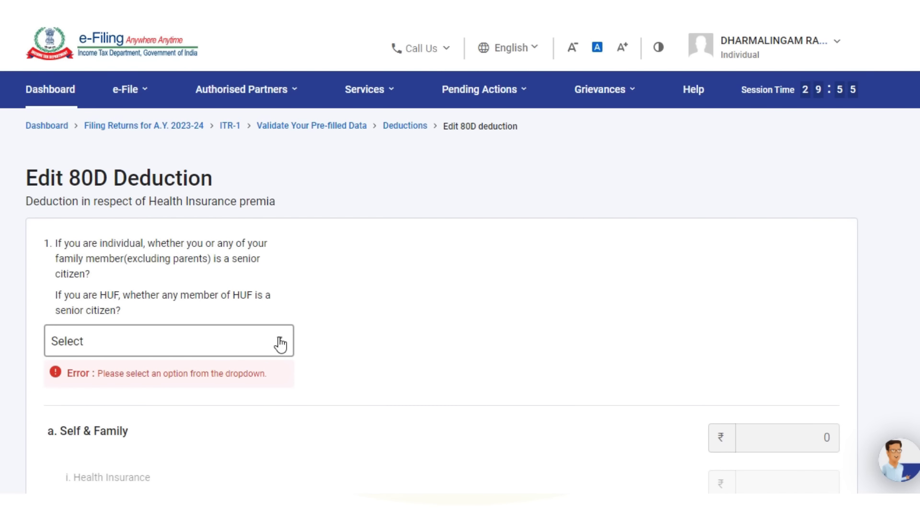
- Answer the self/family senior-citizen question in the 80D form
left_click(280, 344)
left_click(83, 437)
scroll(460, 287, "down", 15)
left_click(821, 439)
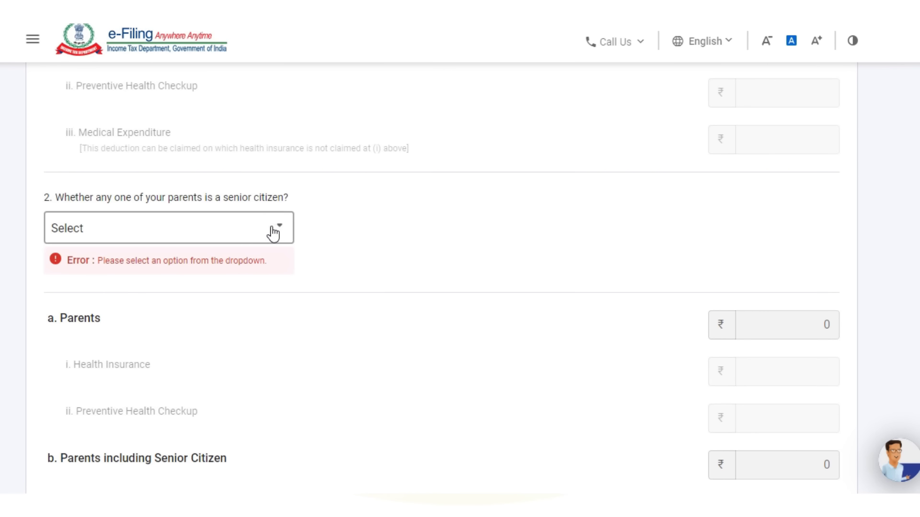
- Answer Yes to whether a parent is a senior citizen
left_click(273, 235)
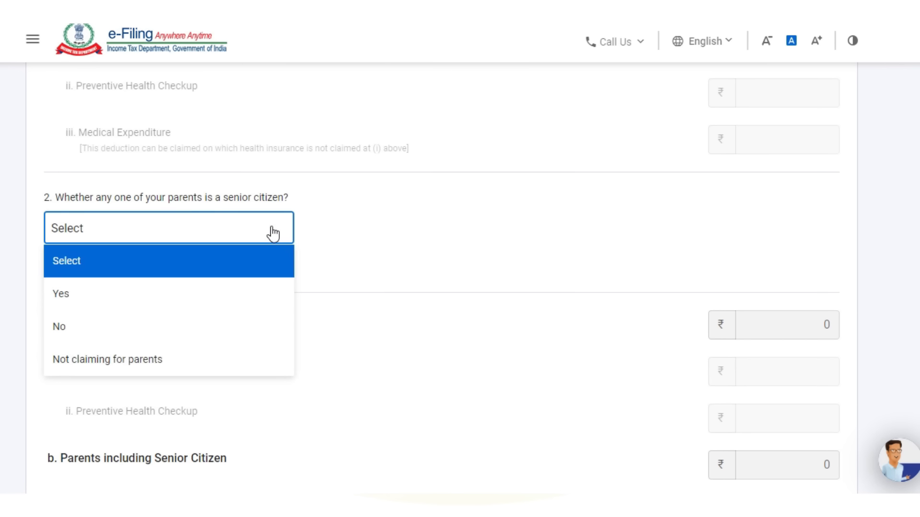
left_click(81, 308)
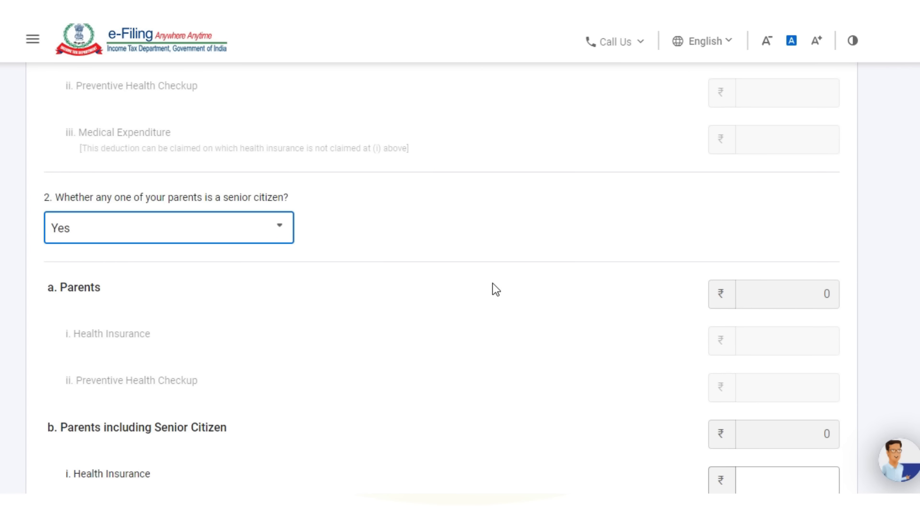
scroll(492, 283, "down", 2)
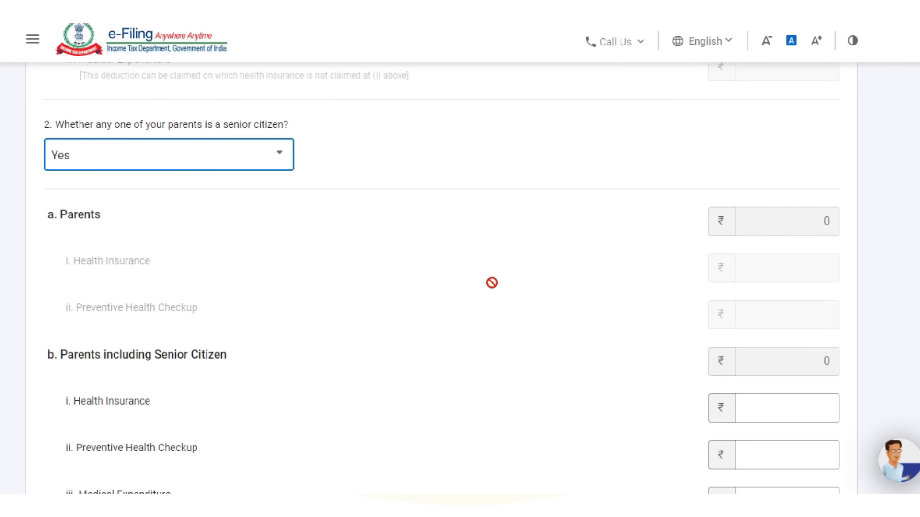
scroll(492, 282, "up", 2)
scroll(225, 231, "up", 4)
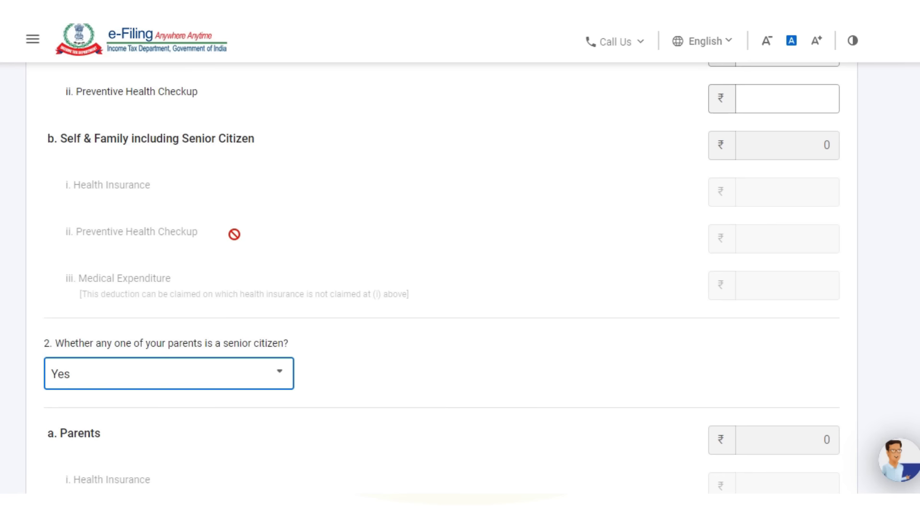
scroll(330, 283, "up", 3)
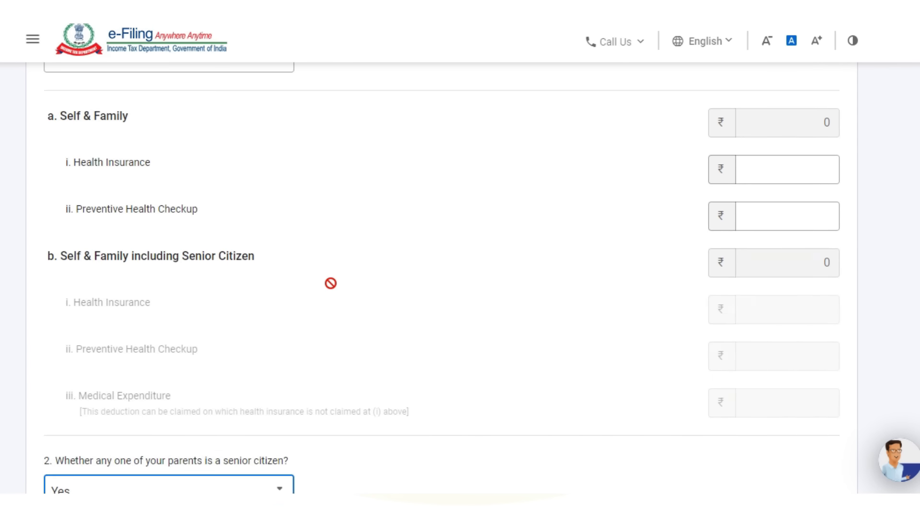
scroll(330, 283, "down", 7)
scroll(330, 283, "down", 4)
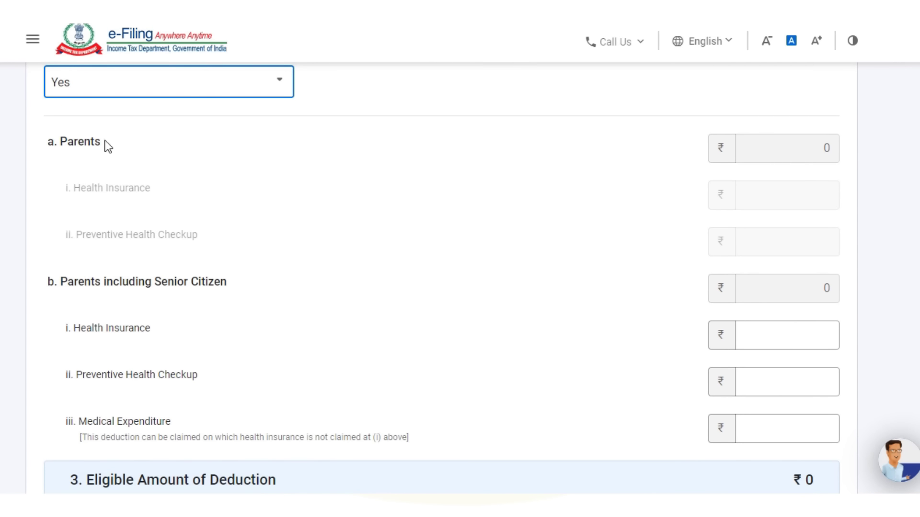
scroll(172, 217, "down", 3)
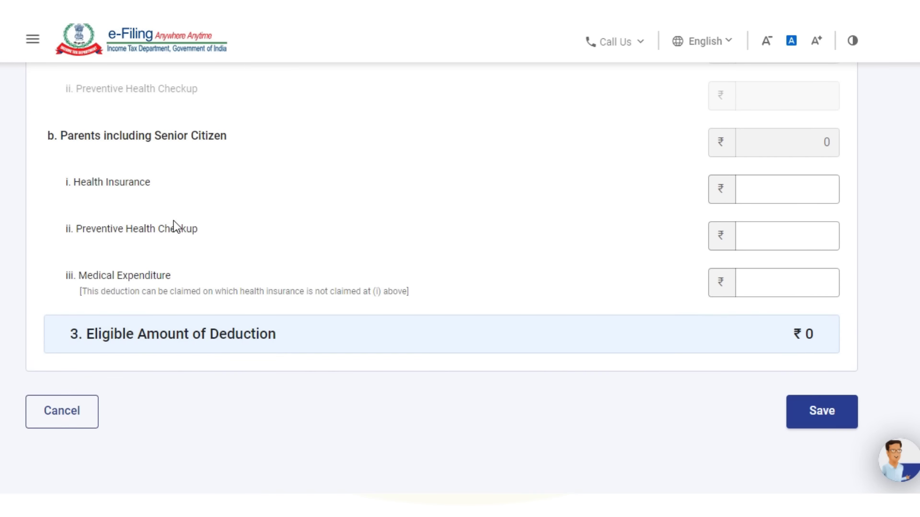
scroll(174, 225, "down", 1)
scroll(742, 361, "up", 3)
- Leave the parents' Medical Expenditure blank and save the 80D details at ₹0 eligible
left_click(742, 361)
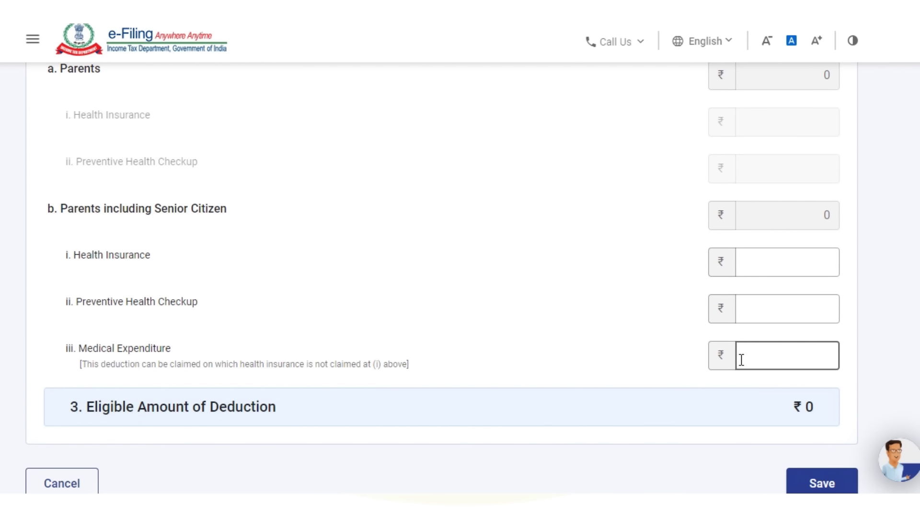
scroll(741, 360, "down", 3)
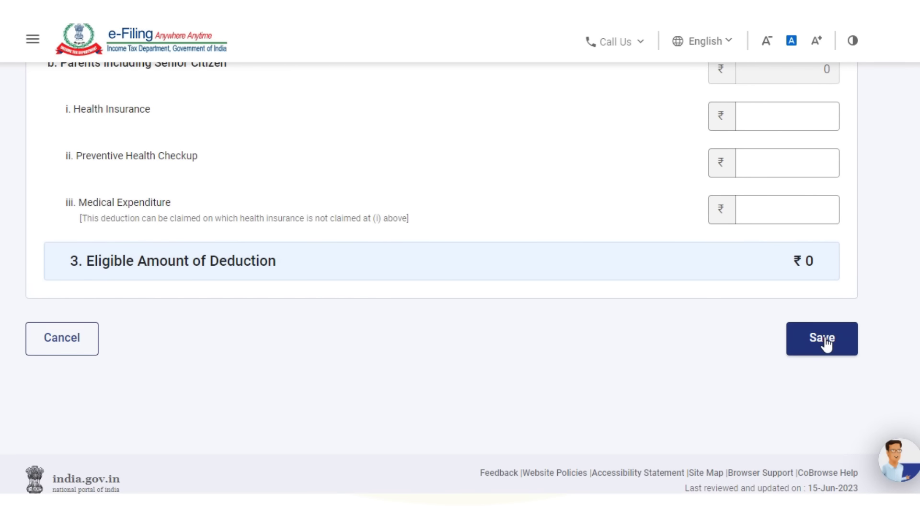
left_click(822, 341)
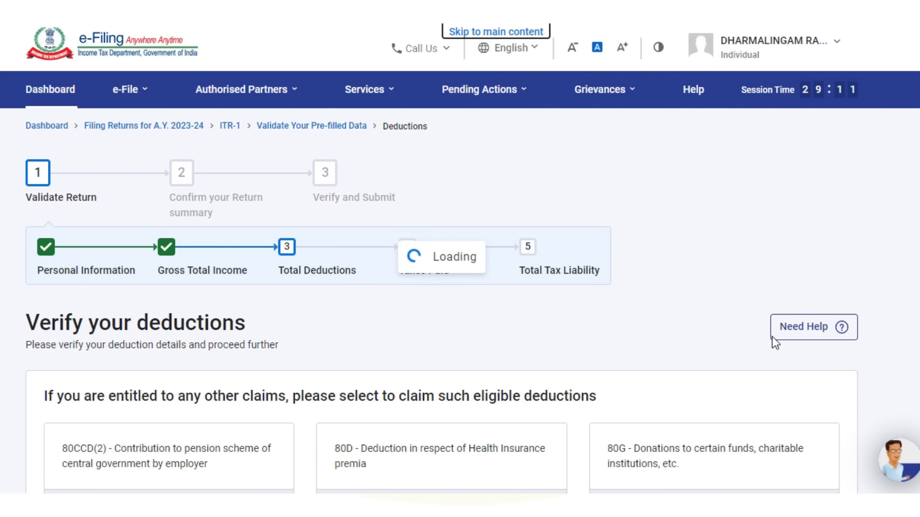
- Move past the confirmed sections to the Tax Summary and choose Preview Return
scroll(775, 342, "down", 1)
scroll(774, 343, "down", 10)
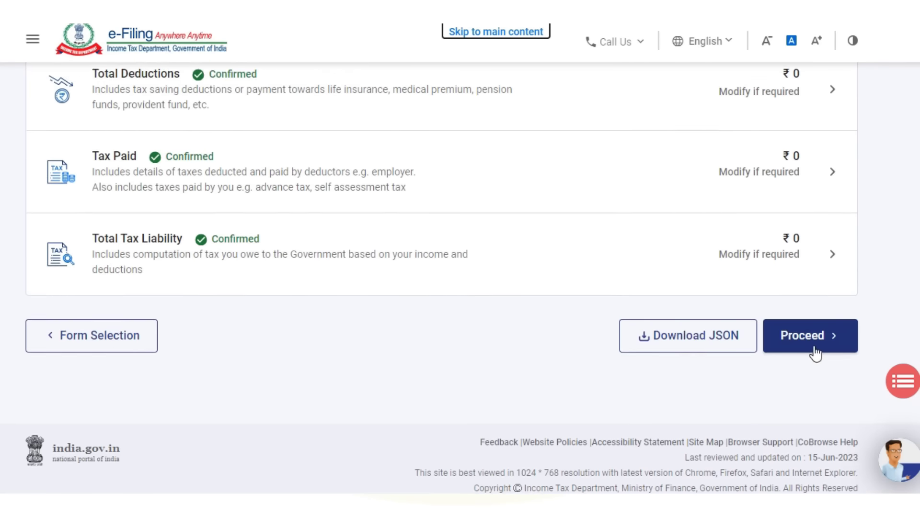
left_click(811, 336)
scroll(812, 335, "down", 8)
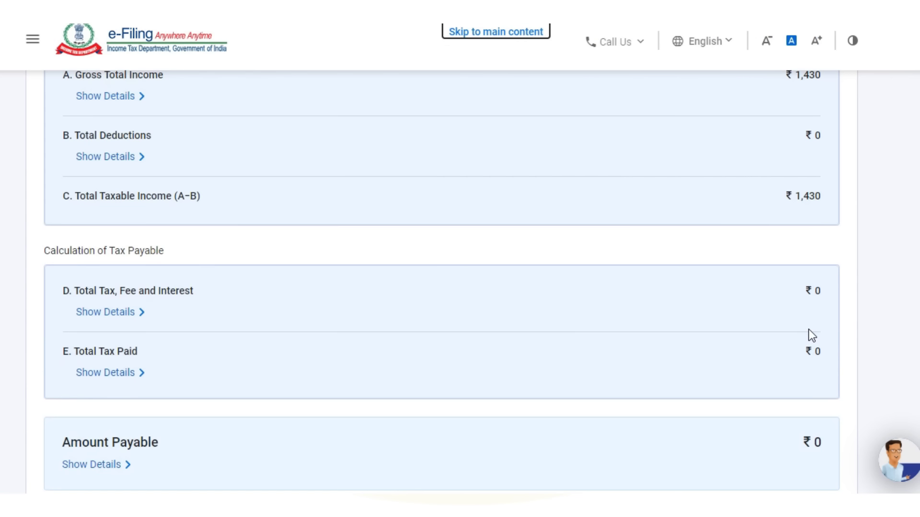
left_click(811, 333)
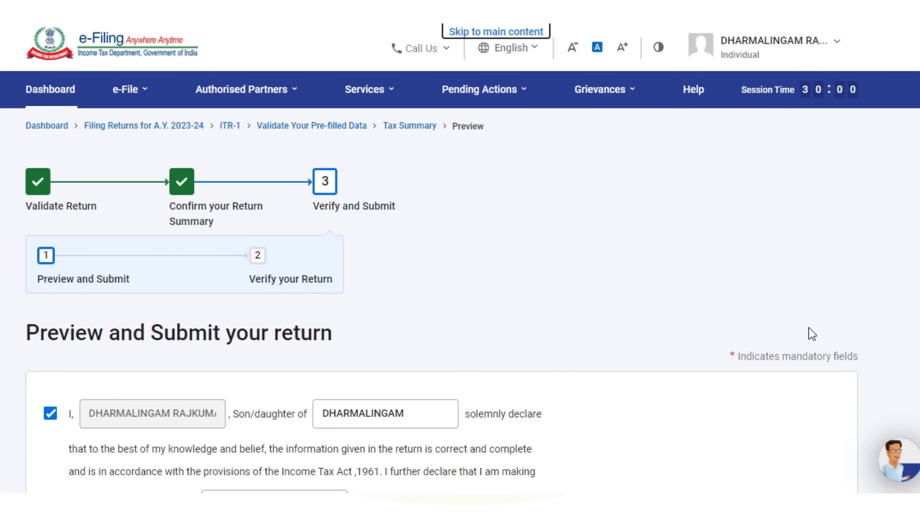
- Continue from the declaration to the full ITR-1 preview and scroll through it
scroll(809, 330, "down", 12)
left_click(805, 316)
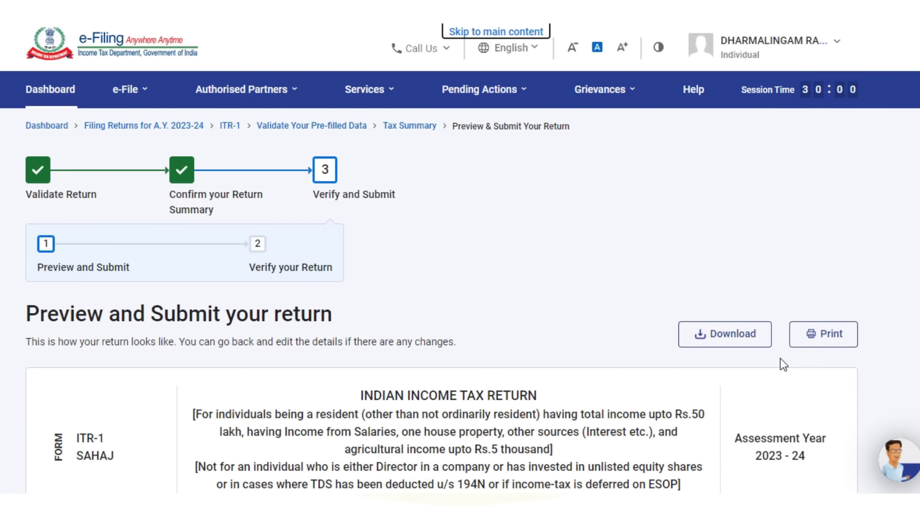
scroll(781, 358, "down", 20)
scroll(781, 356, "down", 20)
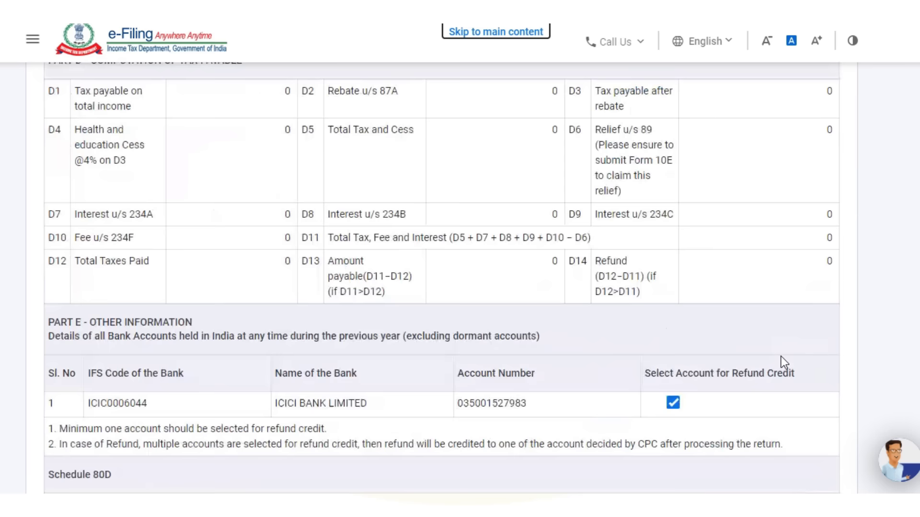
scroll(781, 356, "down", 15)
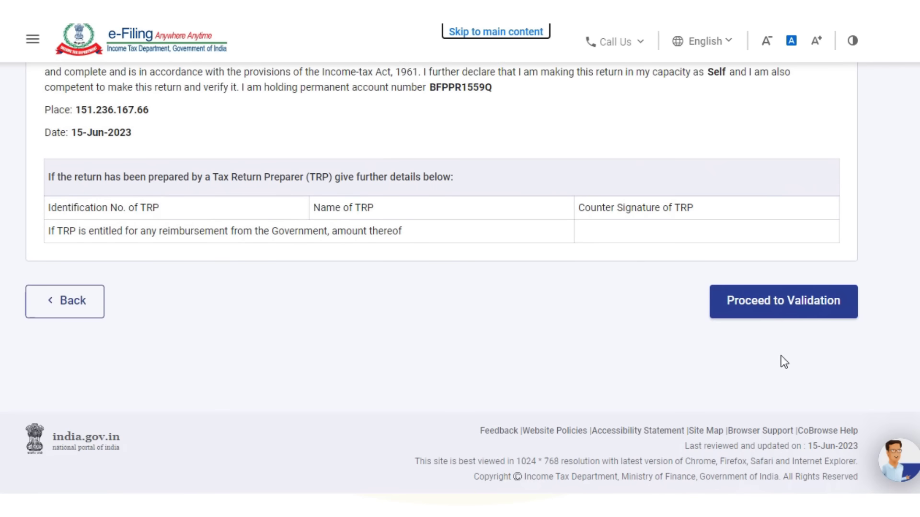
- Validate the previewed return with no errors and proceed to verification
left_click(772, 303)
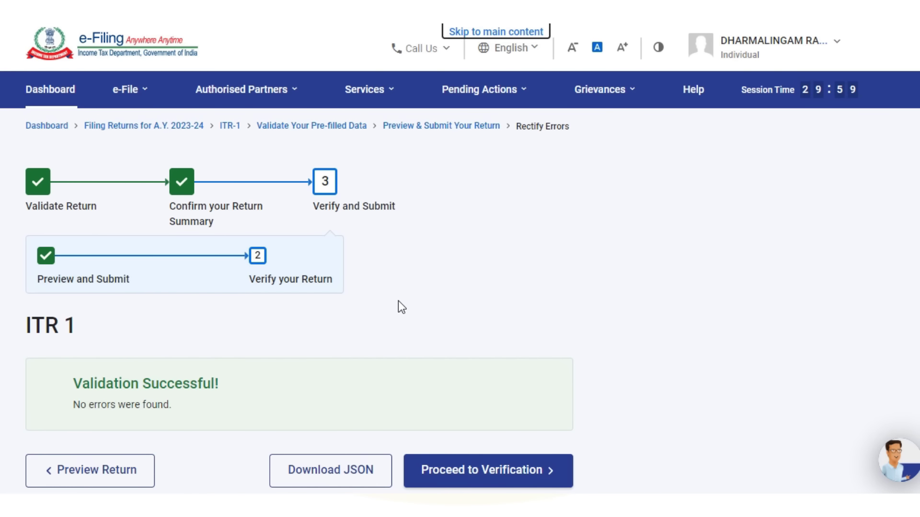
scroll(399, 302, "down", 3)
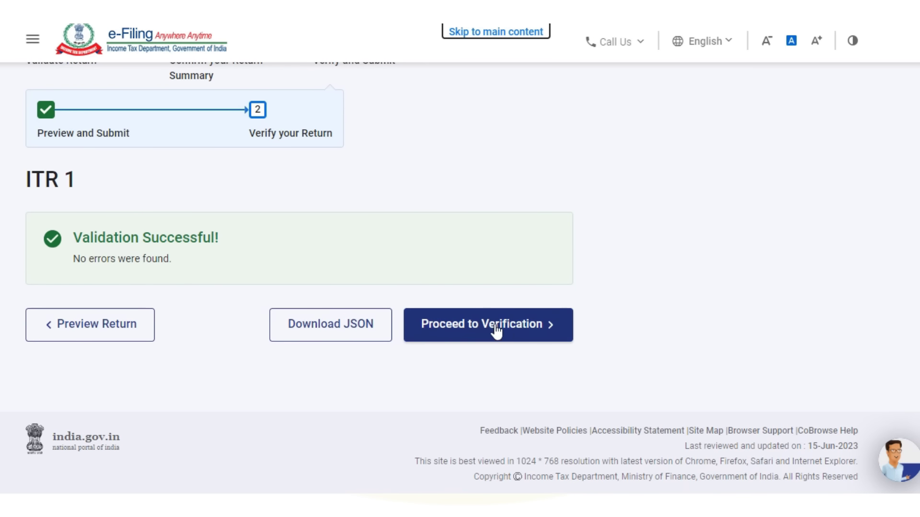
left_click(513, 331)
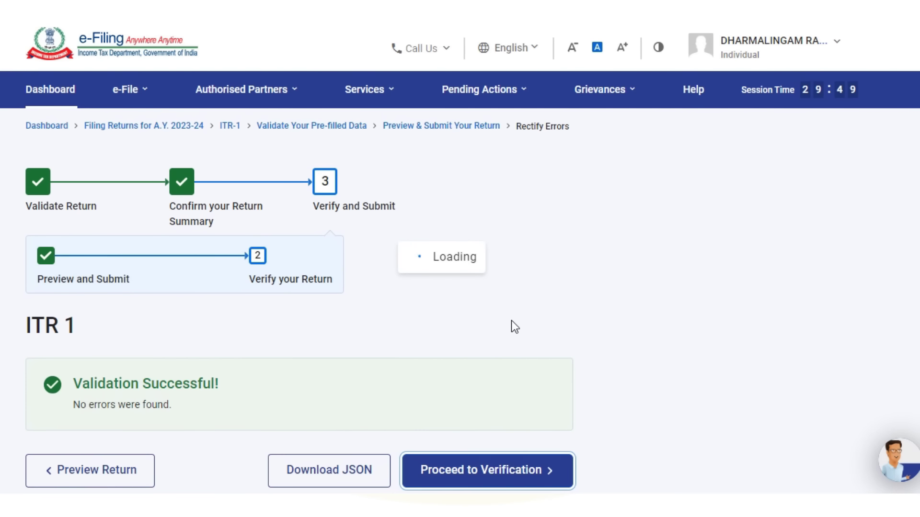
- Choose e-Verify Now and continue
scroll(511, 321, "down", 7)
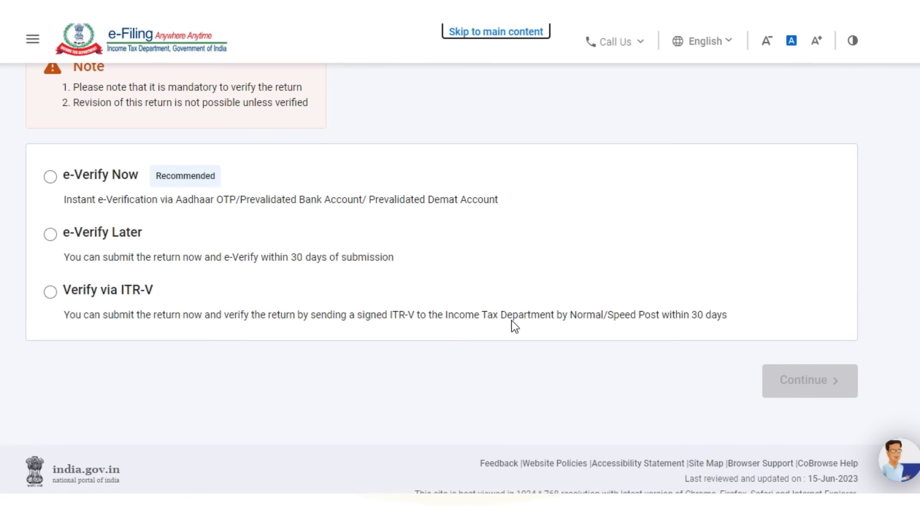
left_click(50, 177)
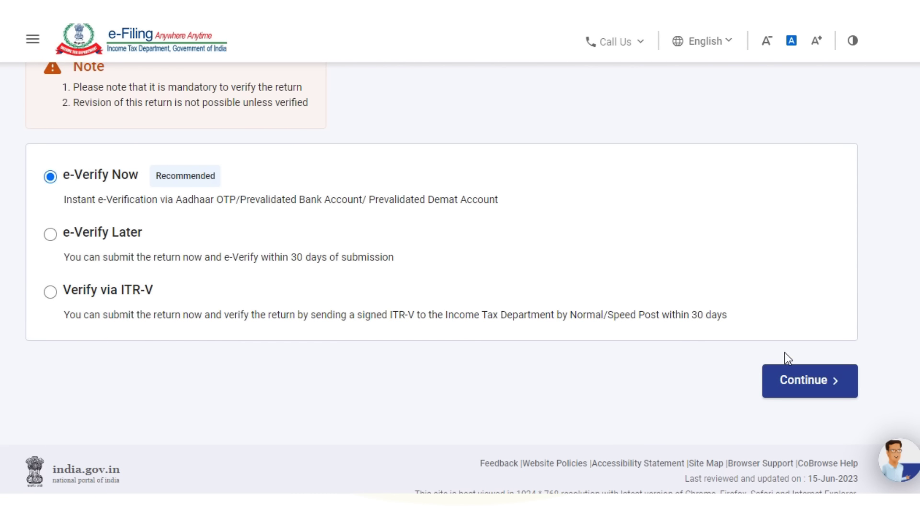
left_click(805, 383)
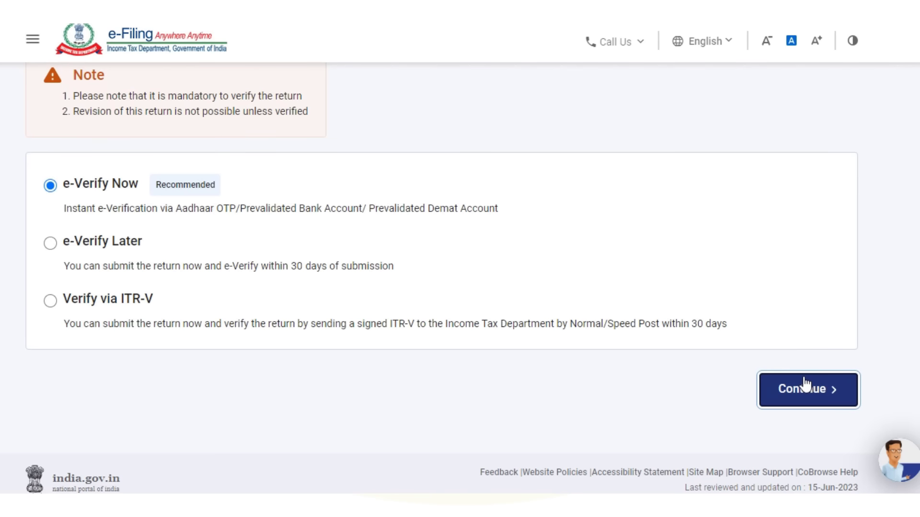
- Select OTP on the Aadhaar-registered mobile number as the e-verification method
left_click(805, 384)
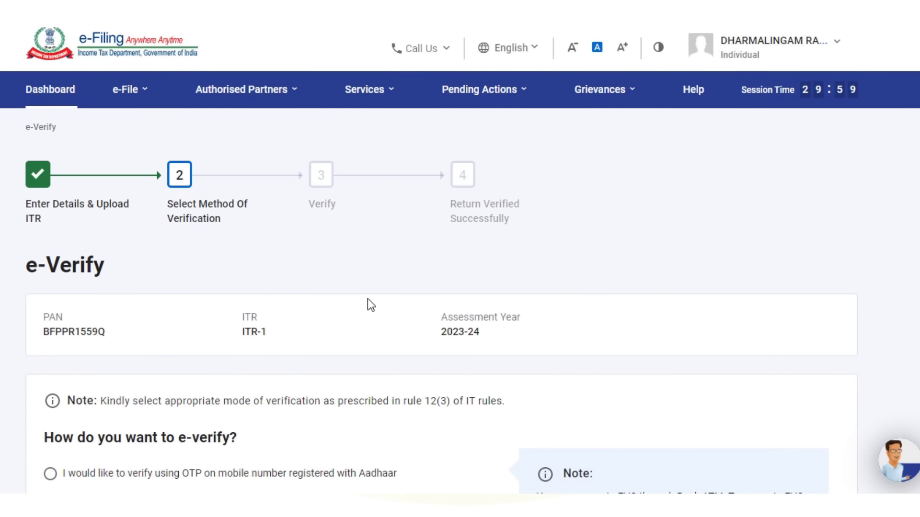
scroll(451, 321, "down", 10)
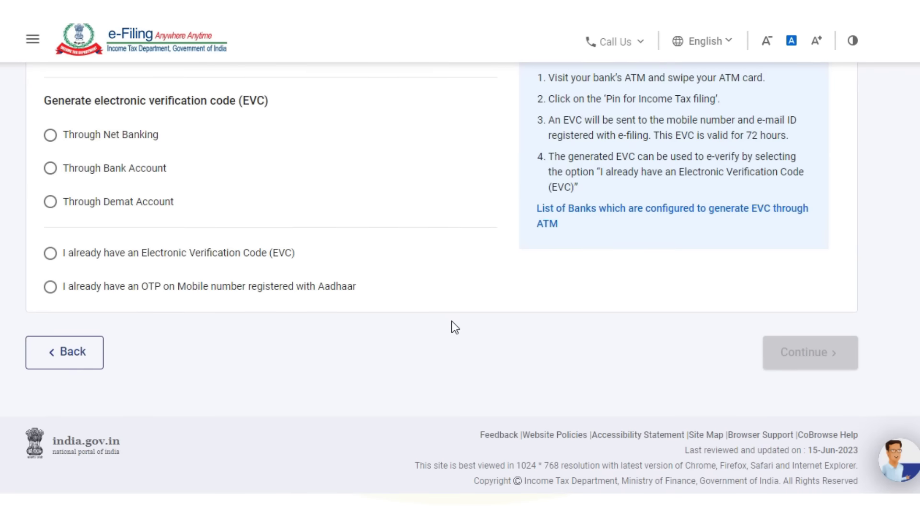
scroll(452, 322, "up", 5)
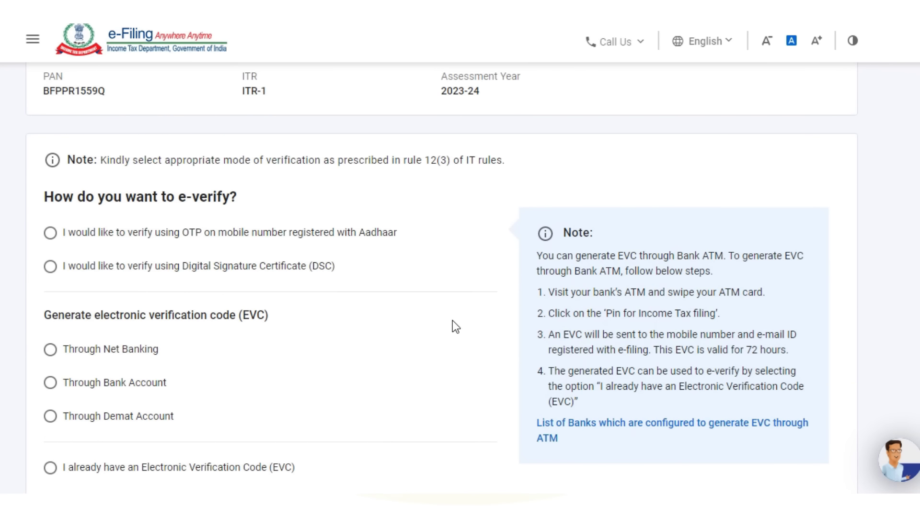
left_click(52, 234)
scroll(813, 424, "down", 3)
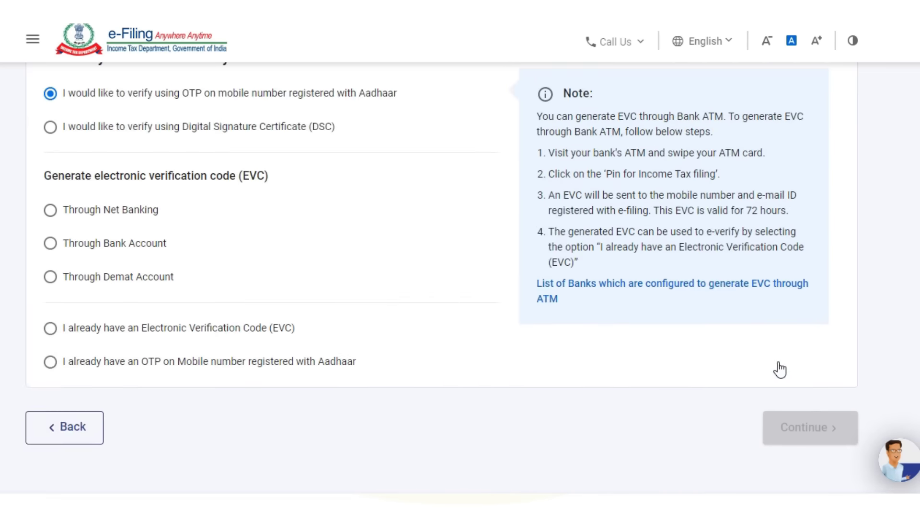
scroll(780, 370, "up", 5)
scroll(774, 361, "down", 5)
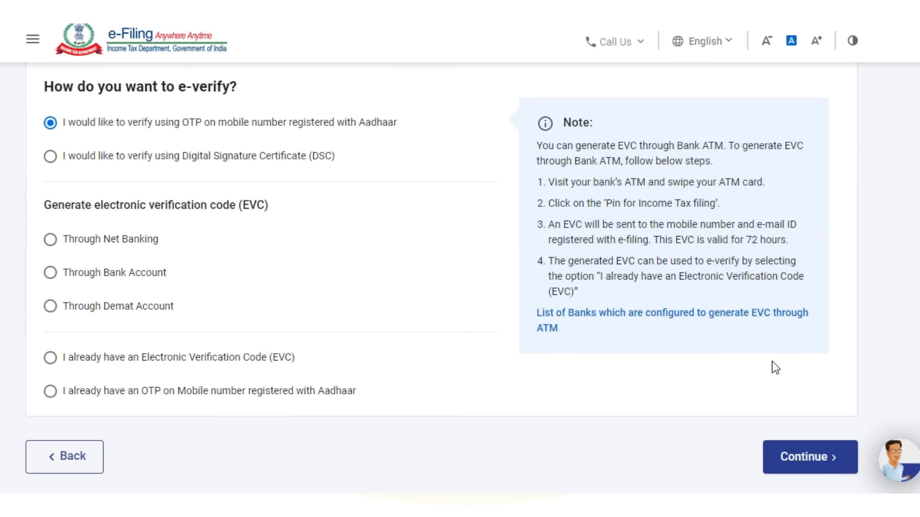
- Agree to Aadhaar validation, generate the Aadhaar OTP, then close the Verify OTP dialog
left_click(797, 423)
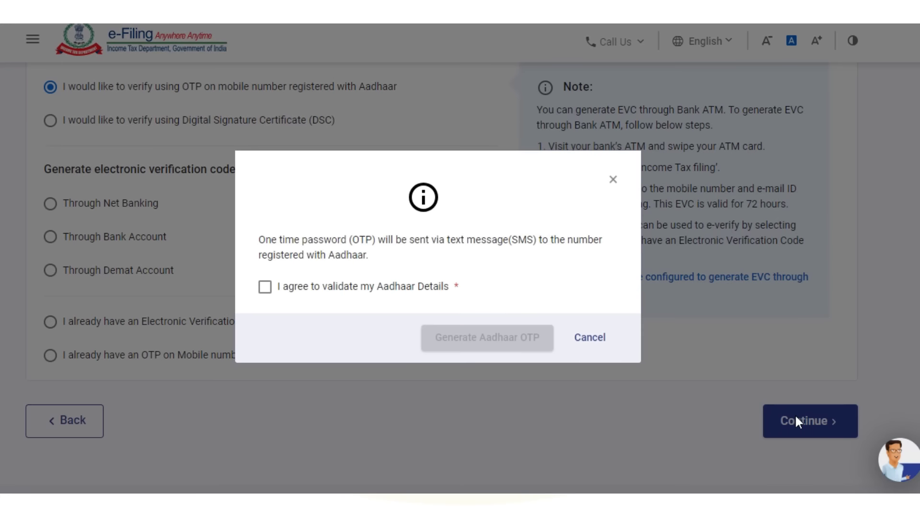
left_click(265, 287)
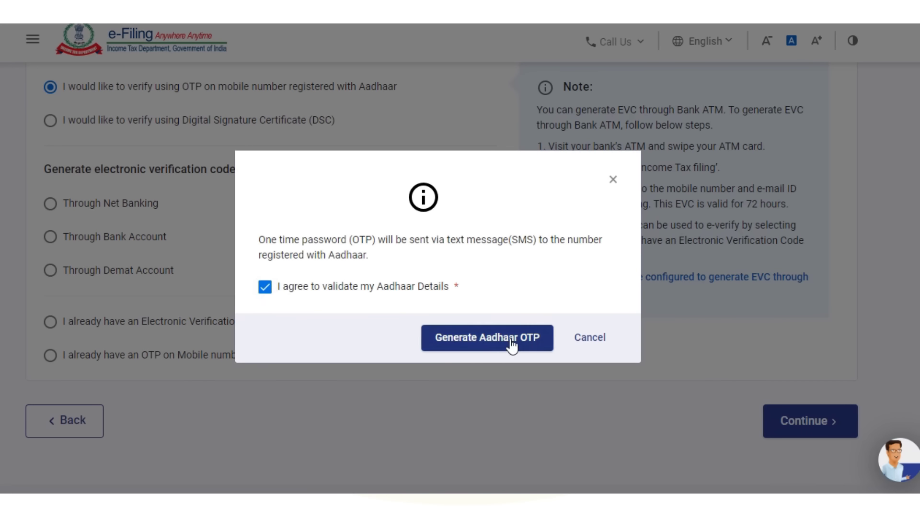
left_click(508, 339)
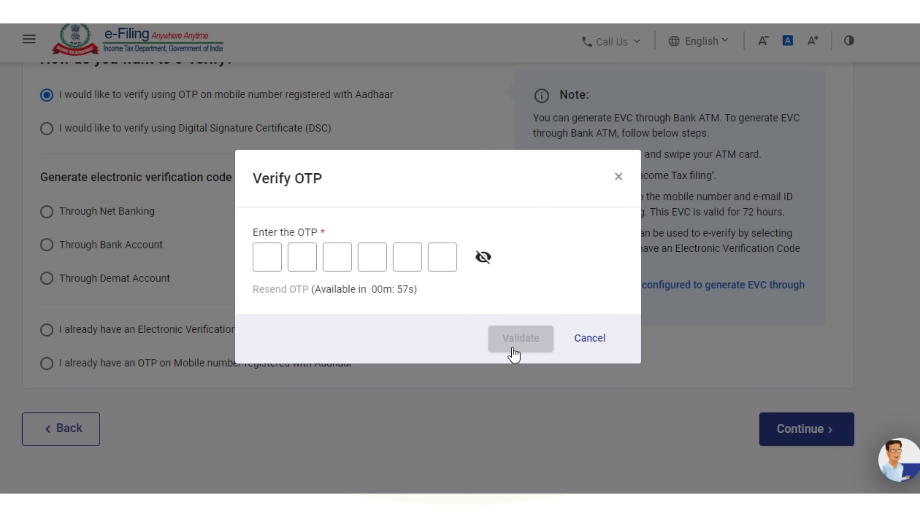
left_click(598, 342)
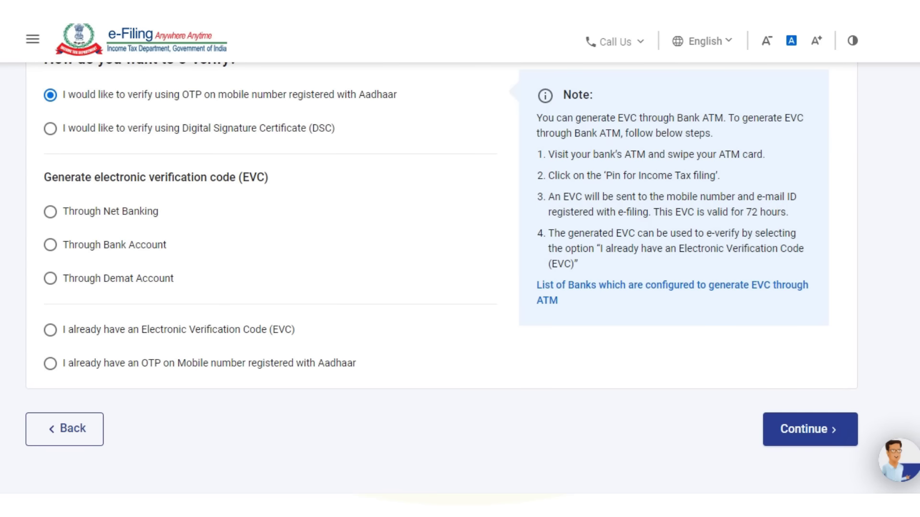